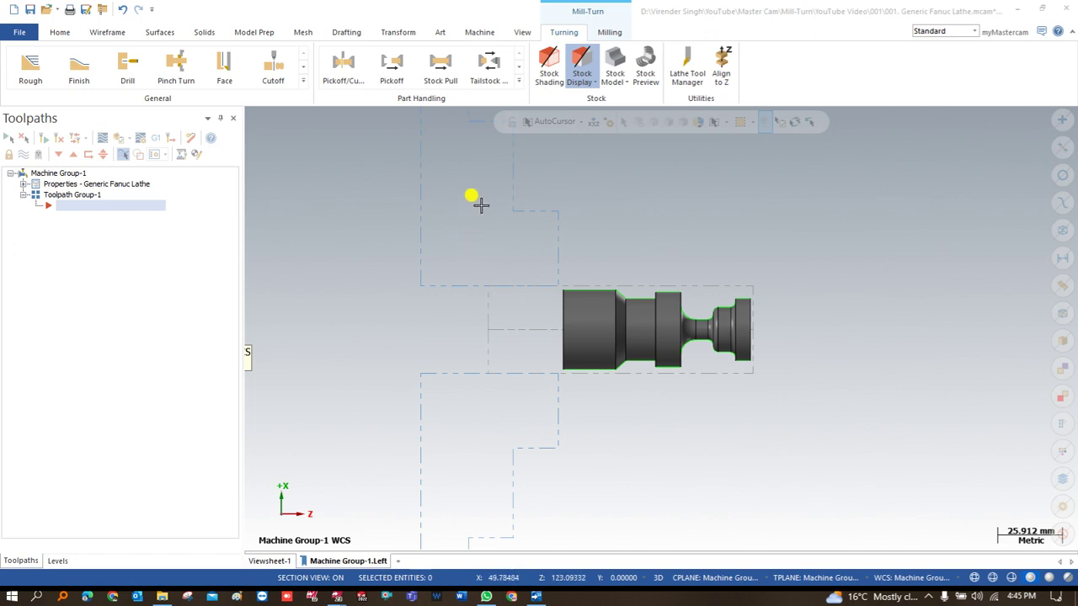
Show the Files, Tool settings and Job setup entries under the Generic Fanuc Lathe properties, and zoom in on the part.
left_click(23, 183)
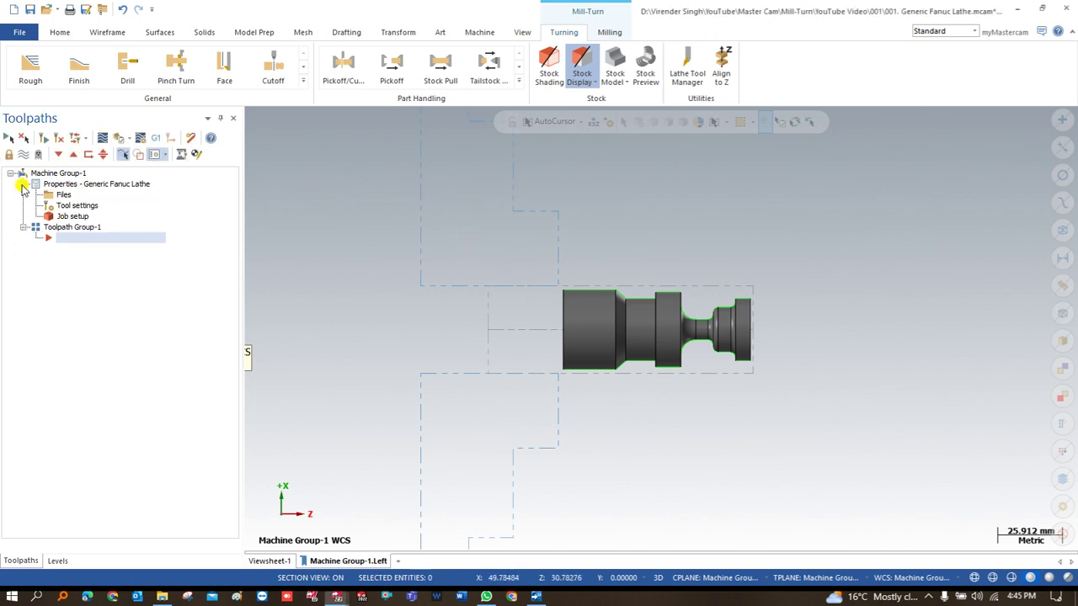
scroll(580, 298, "up", 2)
scroll(649, 270, "down", 1)
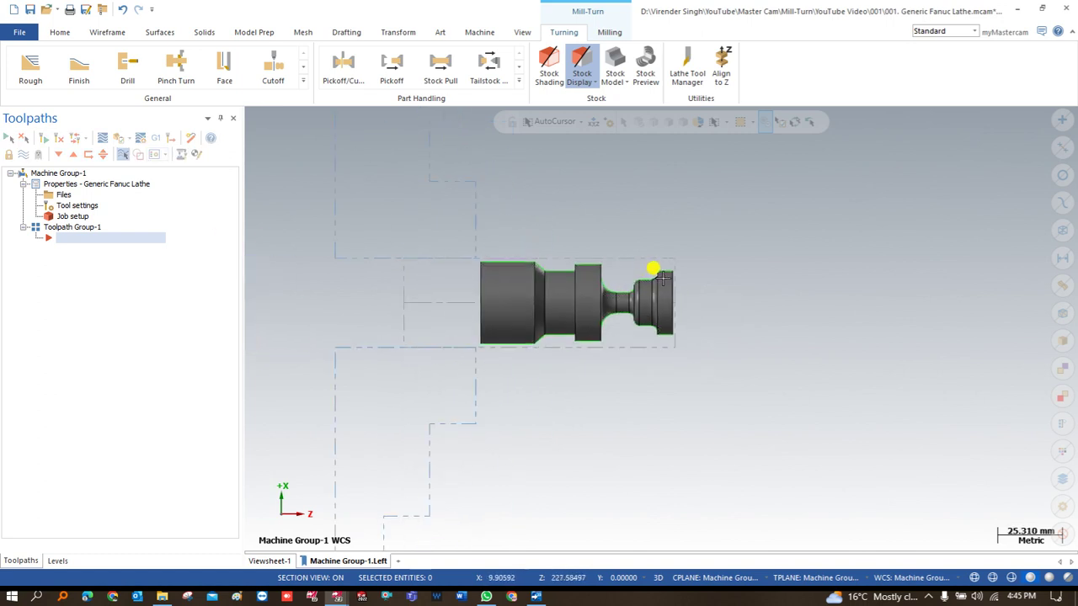
scroll(680, 241, "up", 1)
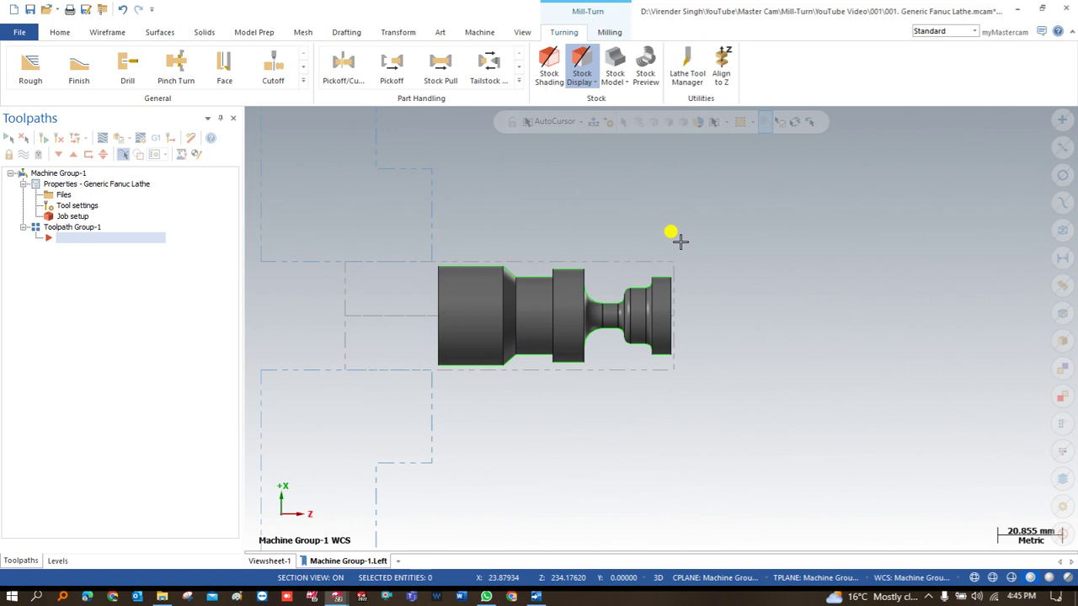
scroll(681, 286, "up", 1)
scroll(703, 287, "up", 1)
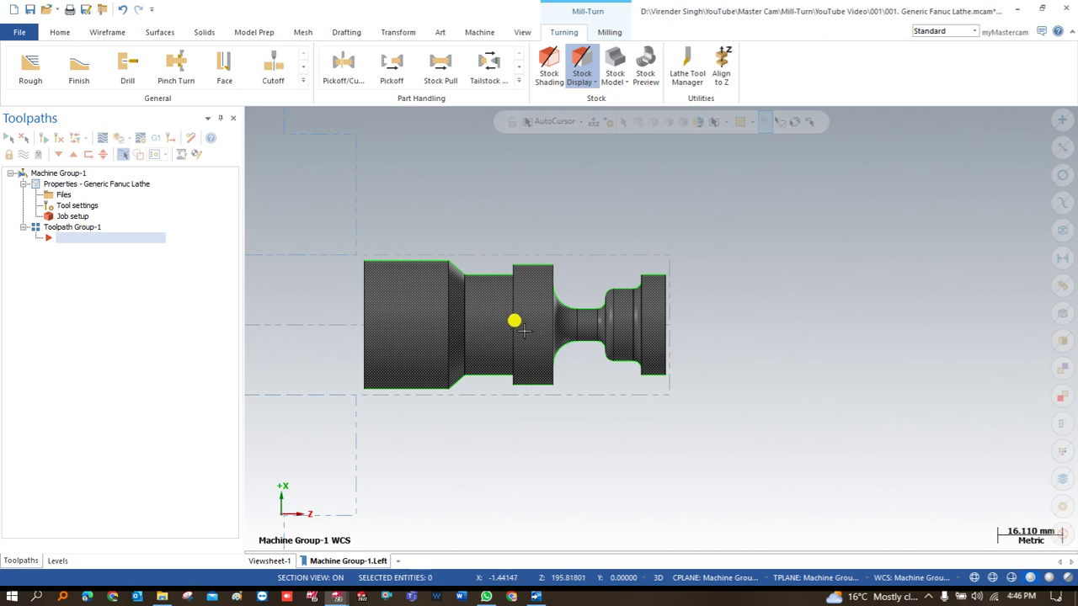
scroll(514, 325, "up", 1)
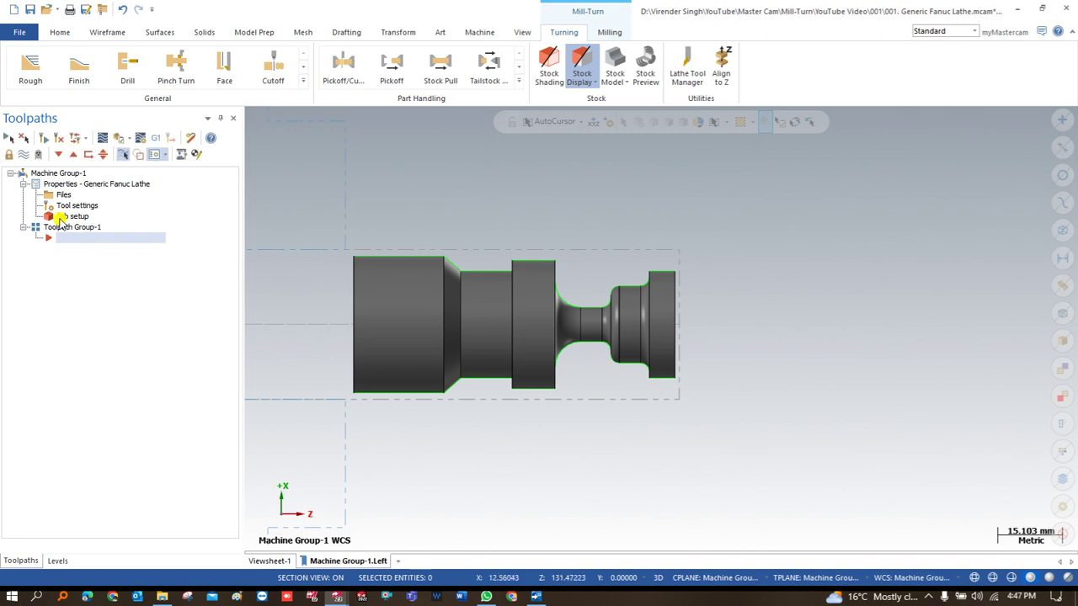
double_click(61, 217)
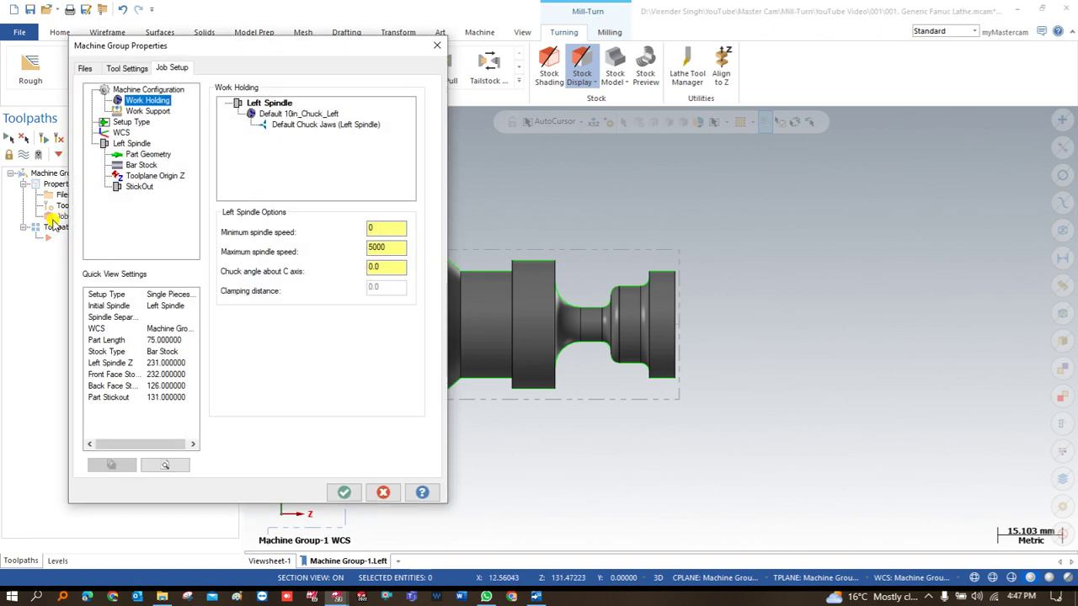
key("Escape")
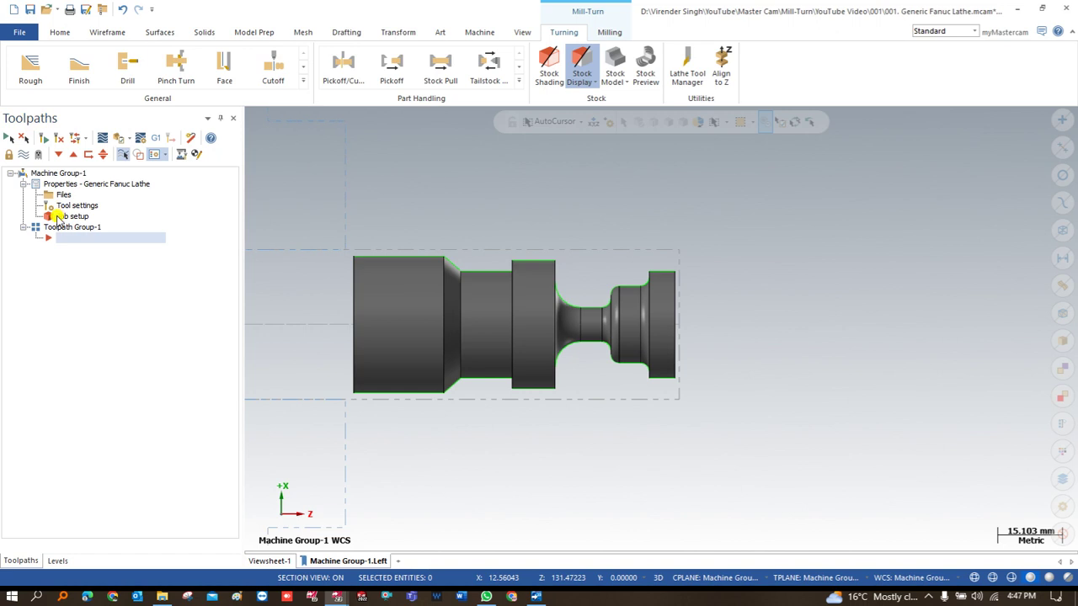
double_click(61, 217)
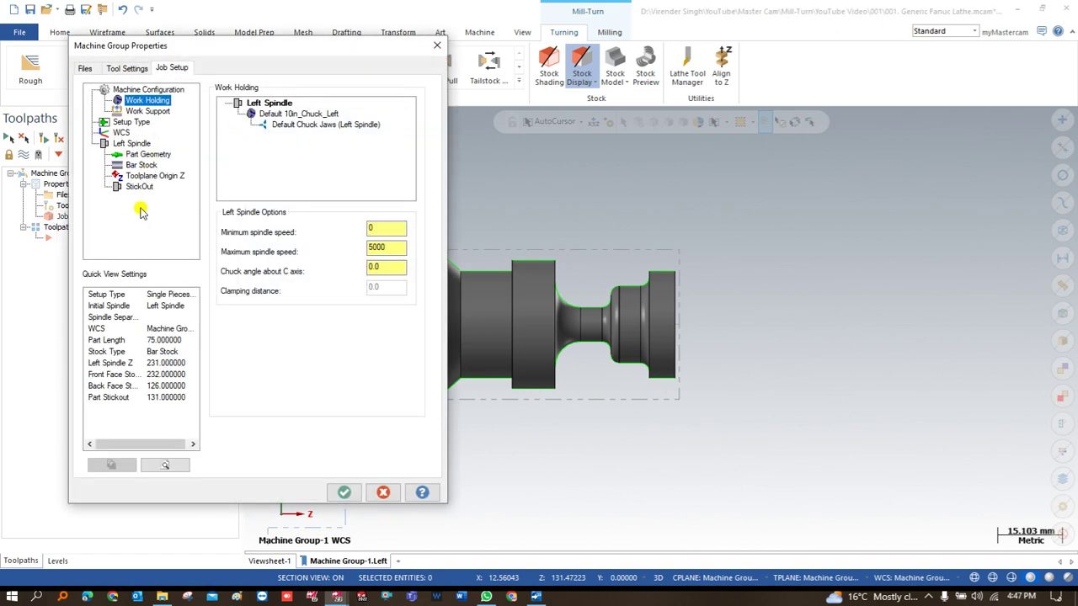
key("Escape")
scroll(488, 278, "down", 1)
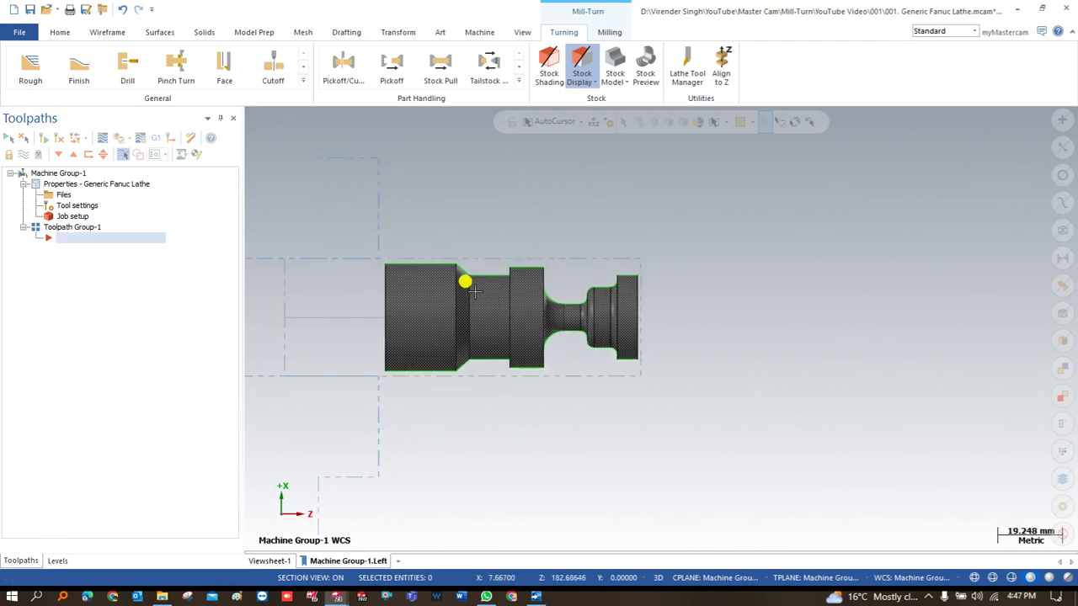
Create a face toolpath using the T0101 R0.8 OD ROUGH RIGHT 80 DEG tool.
left_click(303, 80)
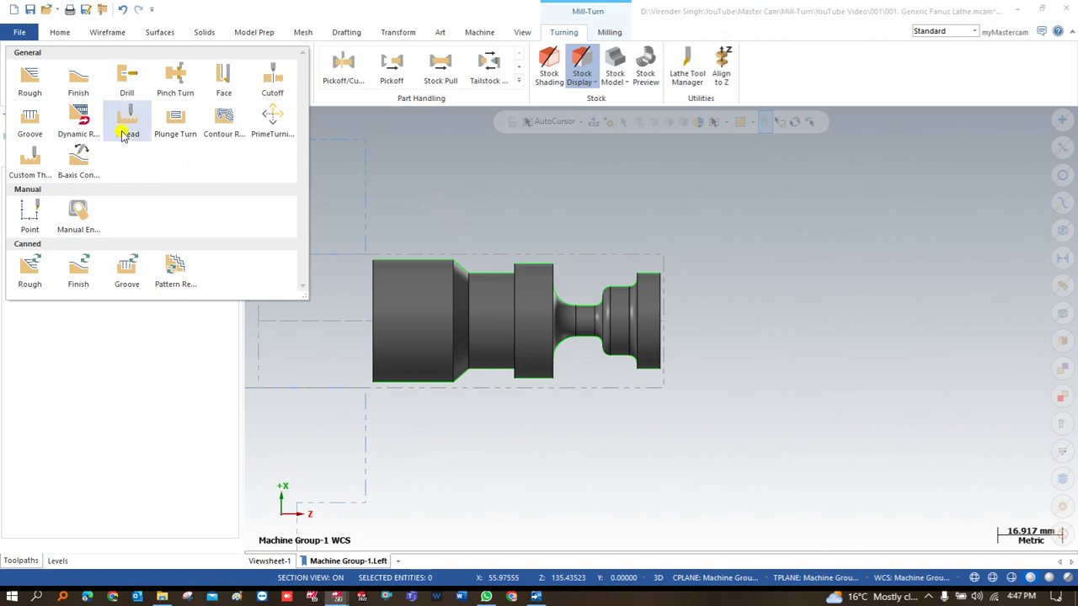
left_click(221, 86)
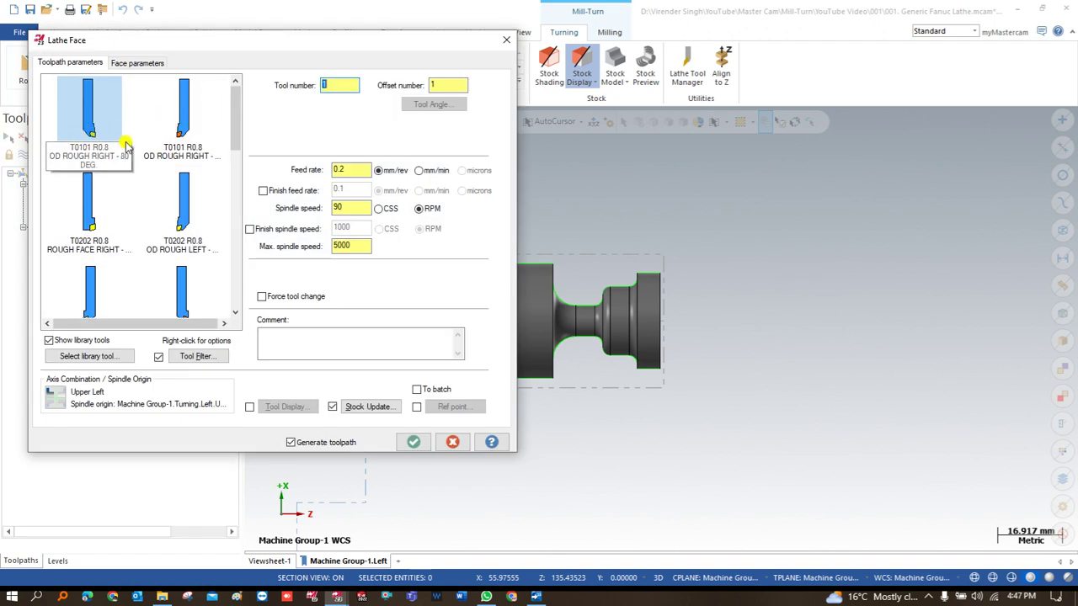
mouse_move(126, 145)
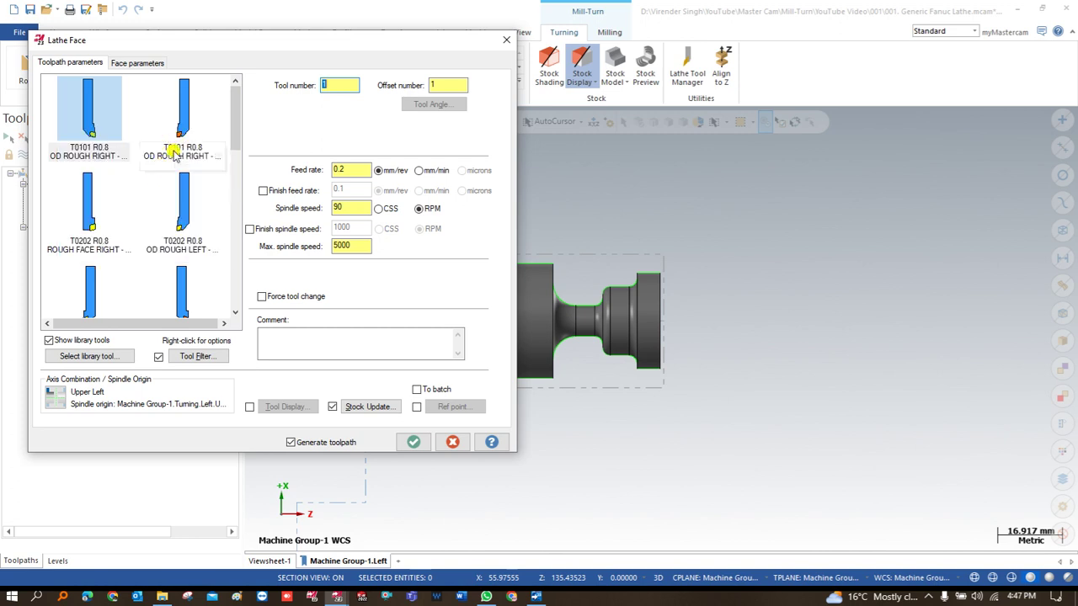
mouse_move(176, 143)
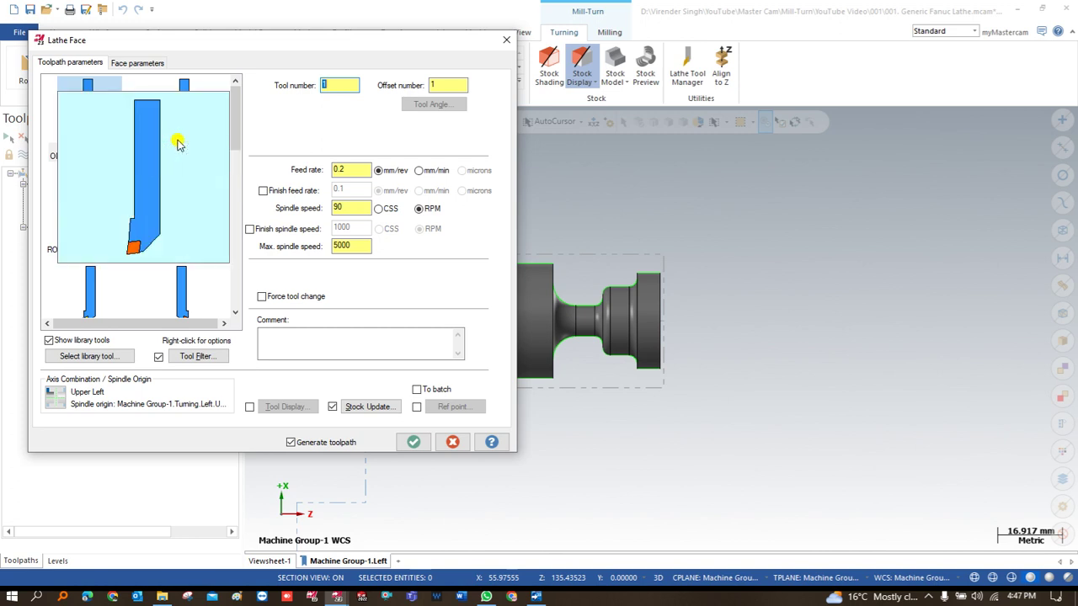
scroll(141, 170, "down", 3)
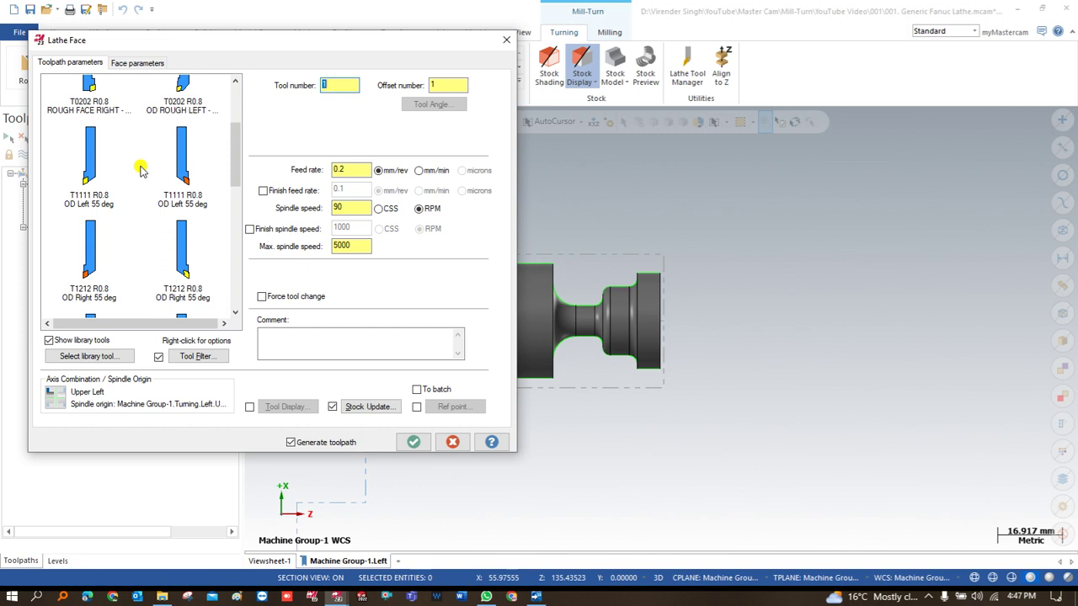
scroll(141, 170, "up", 3)
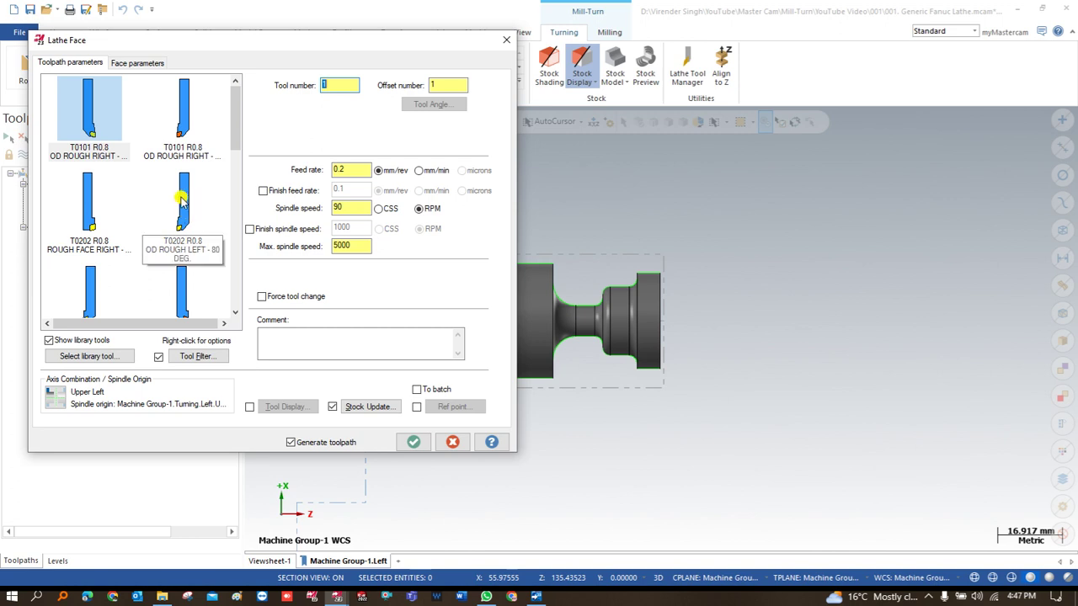
left_click(183, 121)
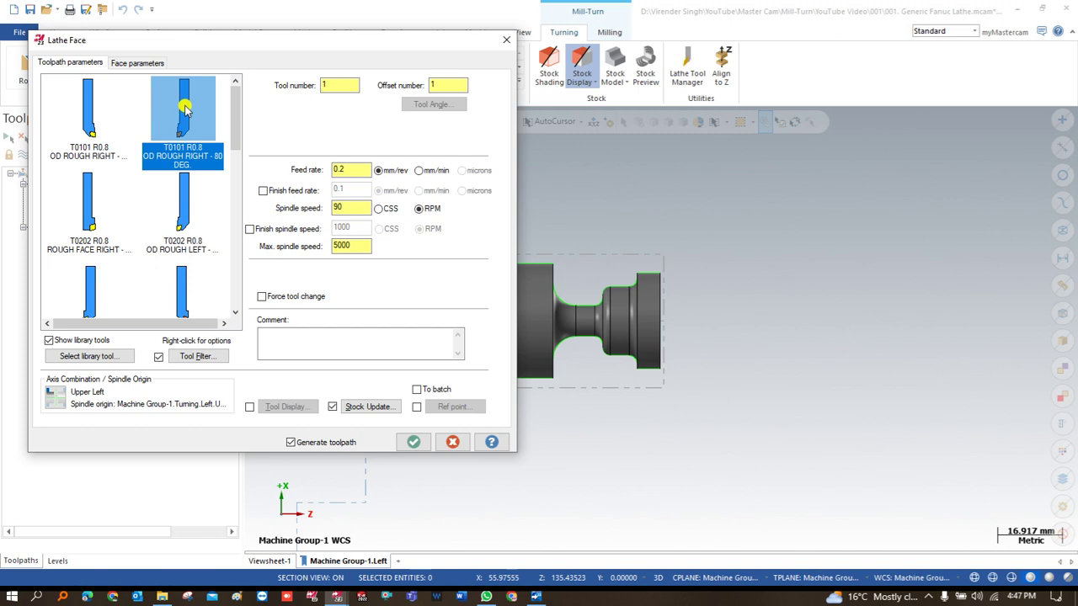
Enter 'Face' as the toolpath comment.
left_click(331, 334)
type("F s")
key("BackSpace")
key("BackSpace")
type("ace")
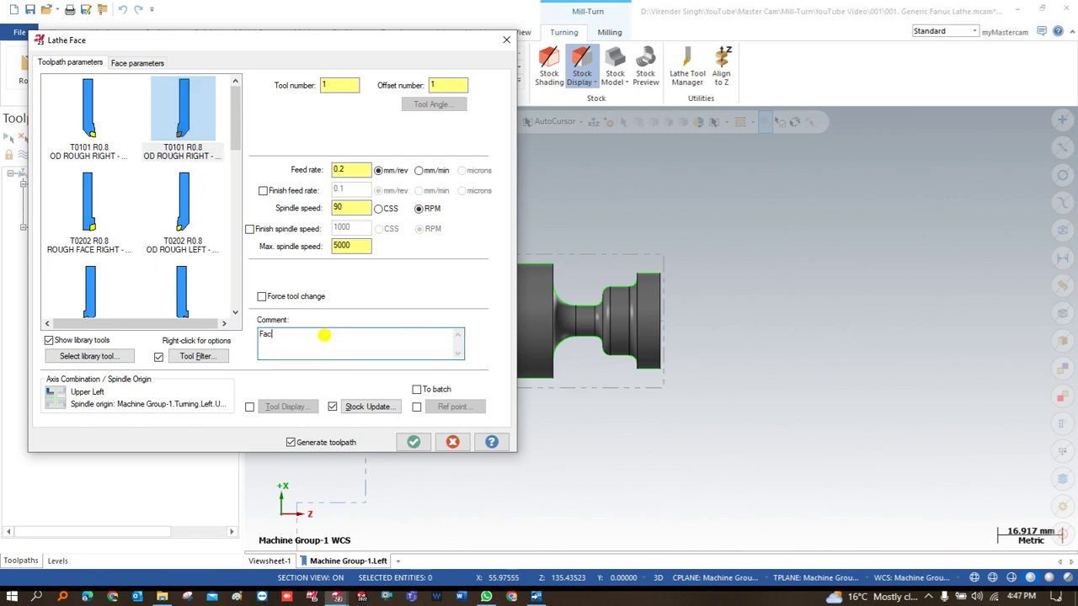
Set matching approach and retract reference points at X 23.19864, Z 8.757447.
left_click(416, 407)
left_click(451, 406)
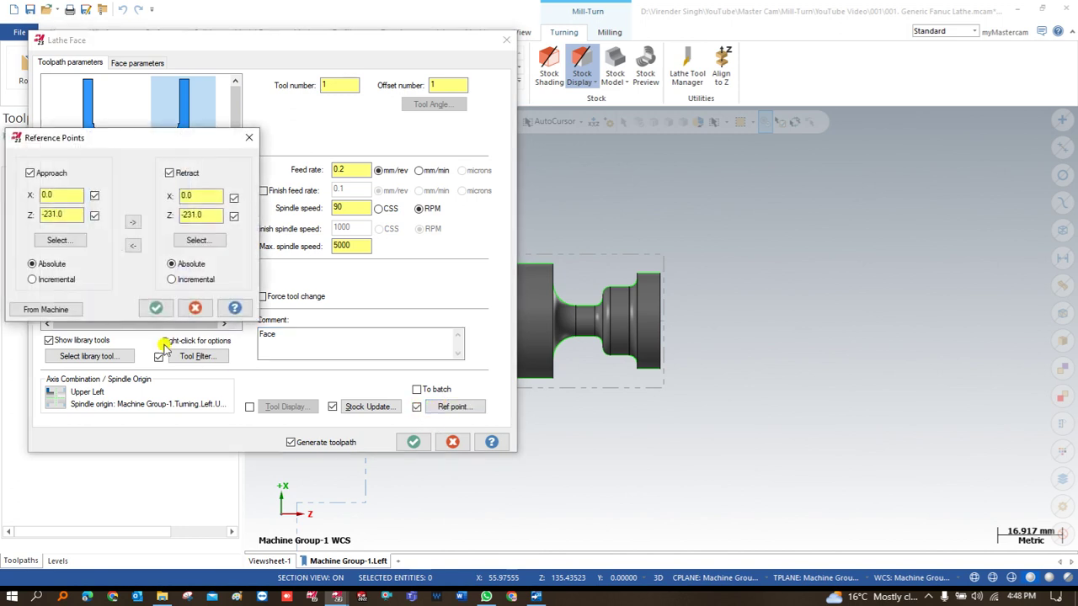
left_click(59, 241)
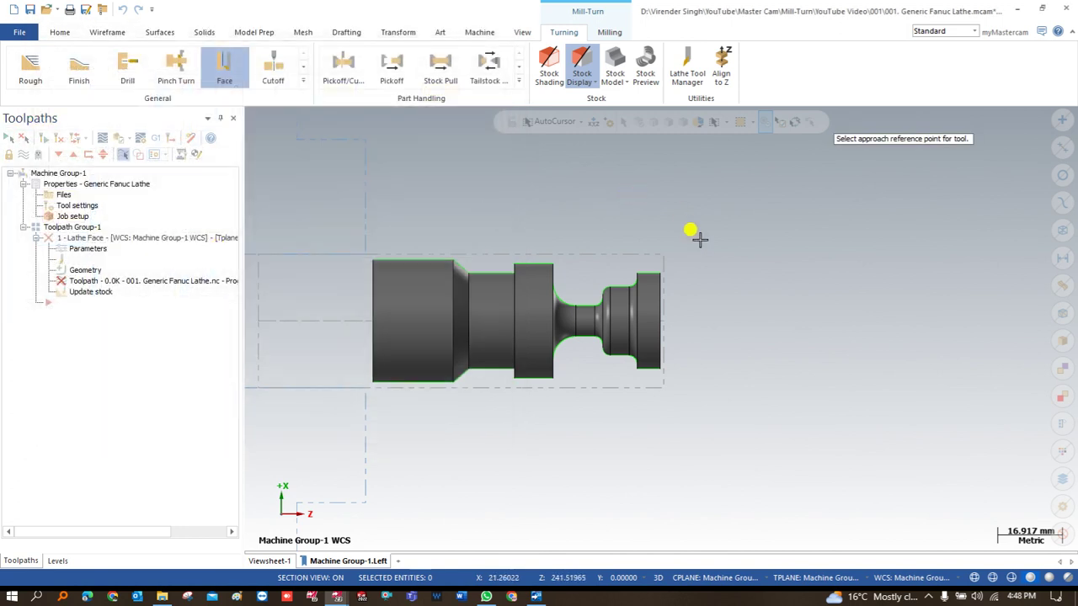
left_click(692, 232)
left_click(132, 221)
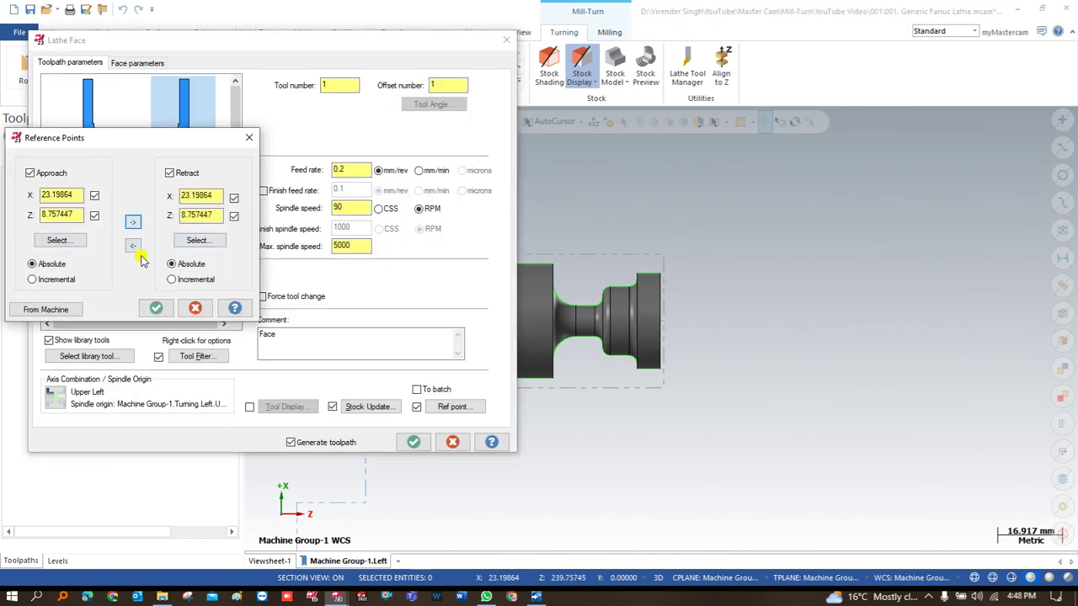
left_click(156, 307)
left_click(134, 62)
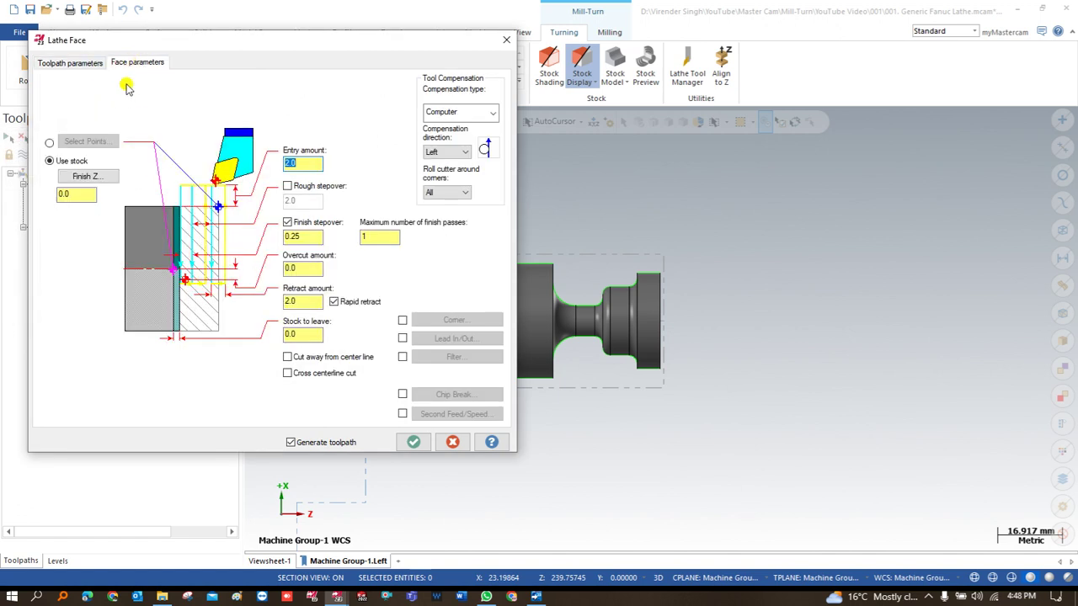
Generate the face toolpath with rough stepover 1.0, overcut 1.0 and retract 1.0.
left_click(287, 186)
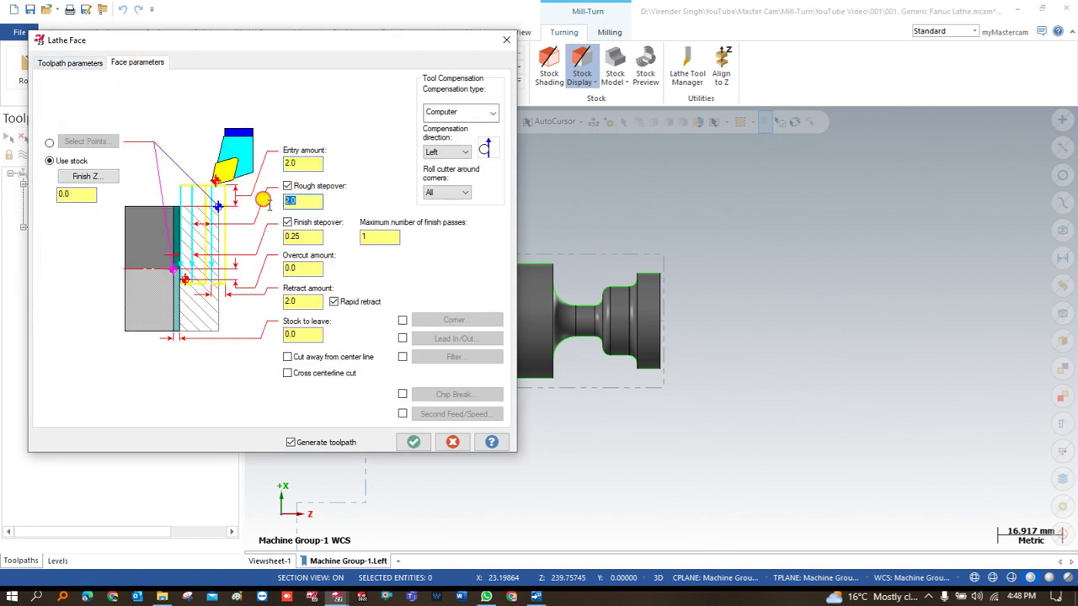
type("1.0")
left_click(255, 274)
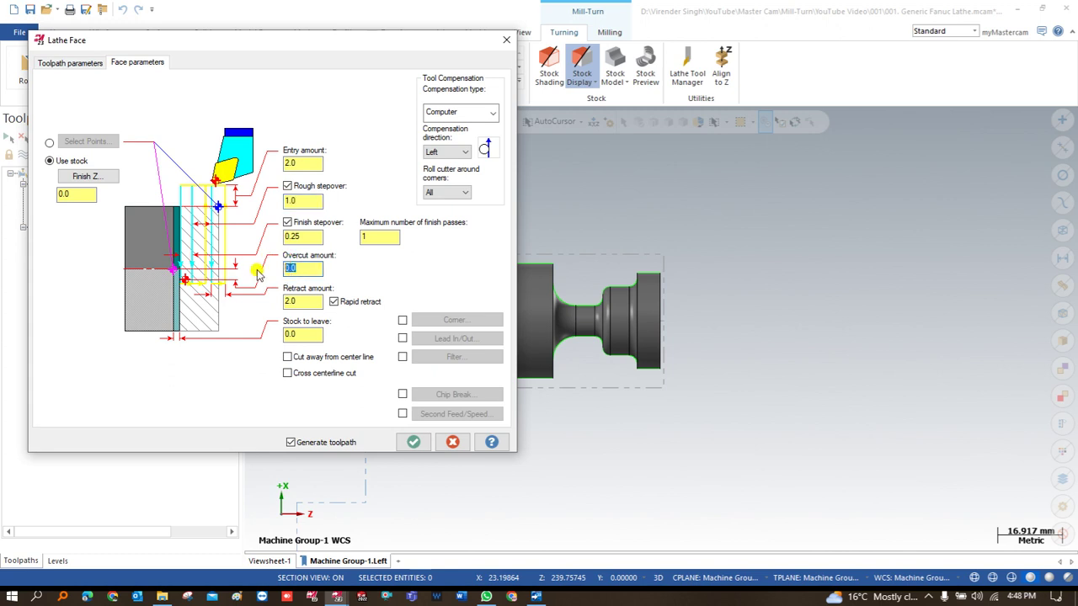
type("1.0")
left_click(304, 300)
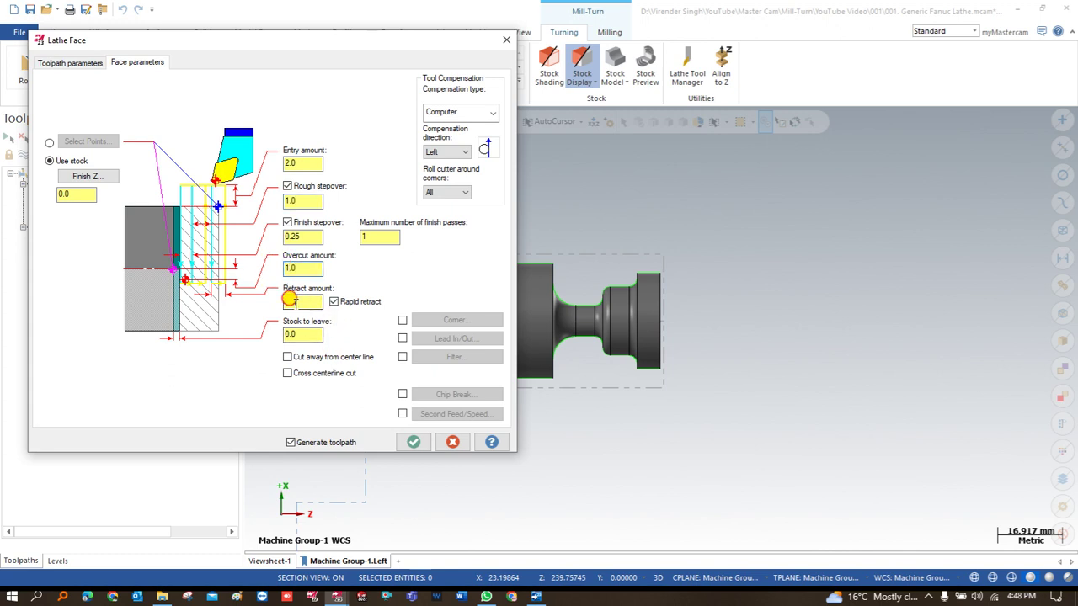
type("1")
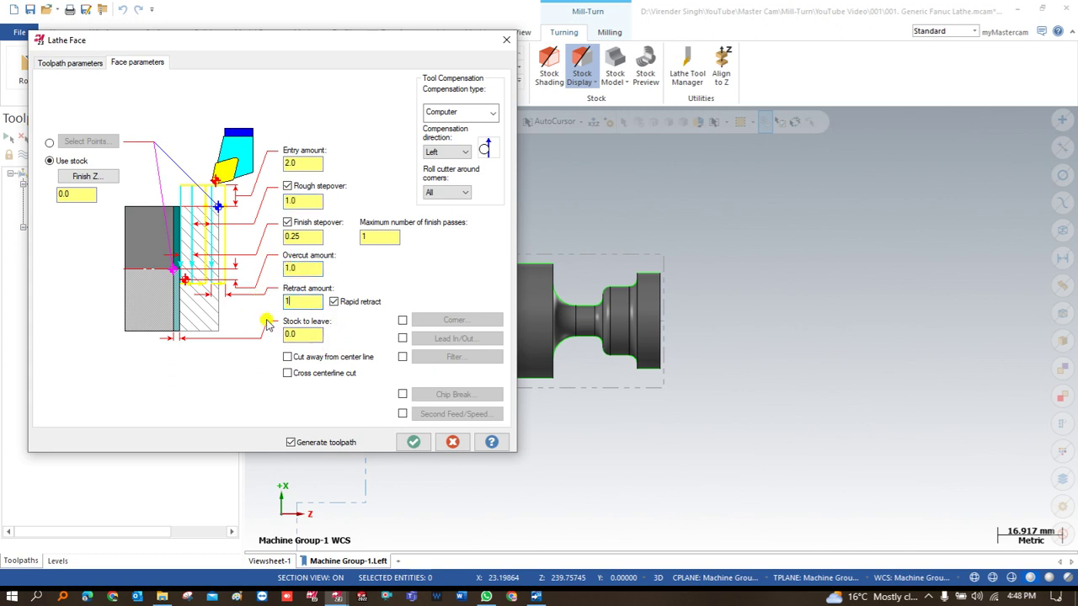
type(".0")
left_click(411, 442)
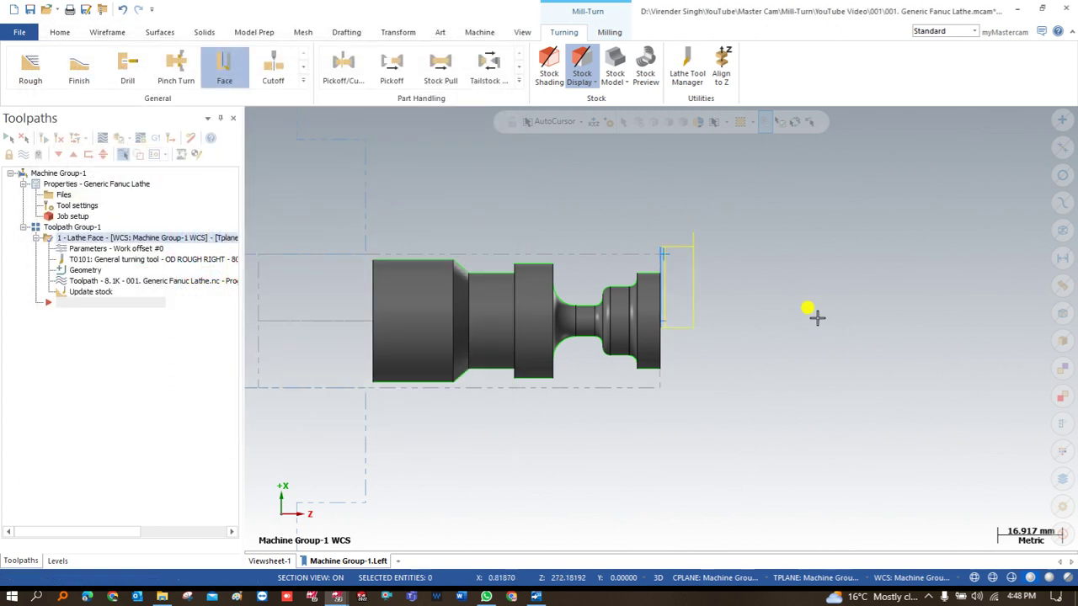
scroll(702, 247, "up", 3)
Apply the Upper Left axis combination with Turning.Left.Upper 1 spindle origin to the face operation and accept it.
left_click(92, 248)
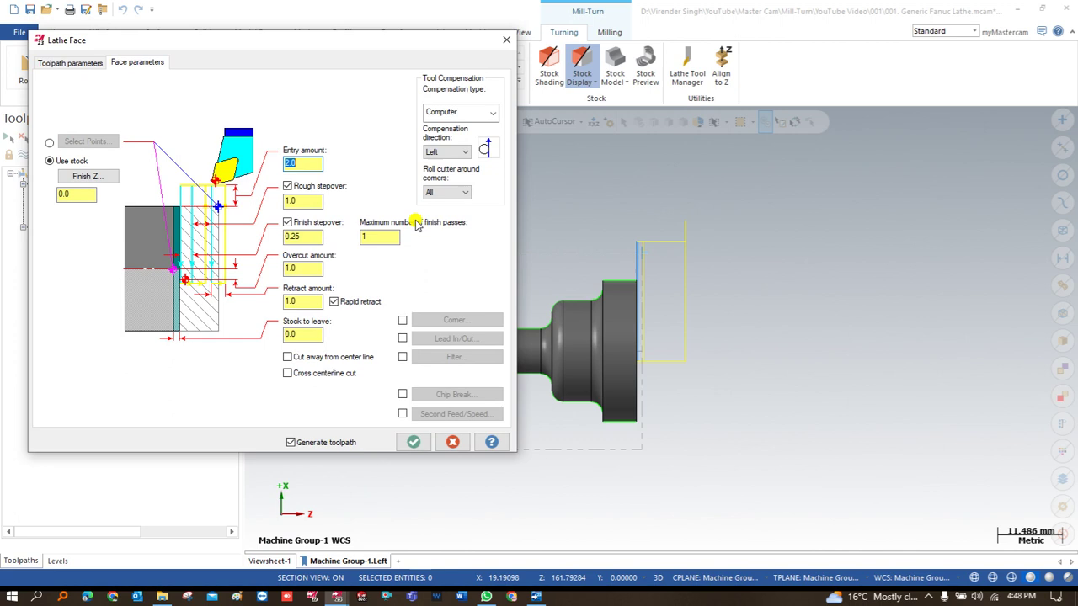
left_click(42, 64)
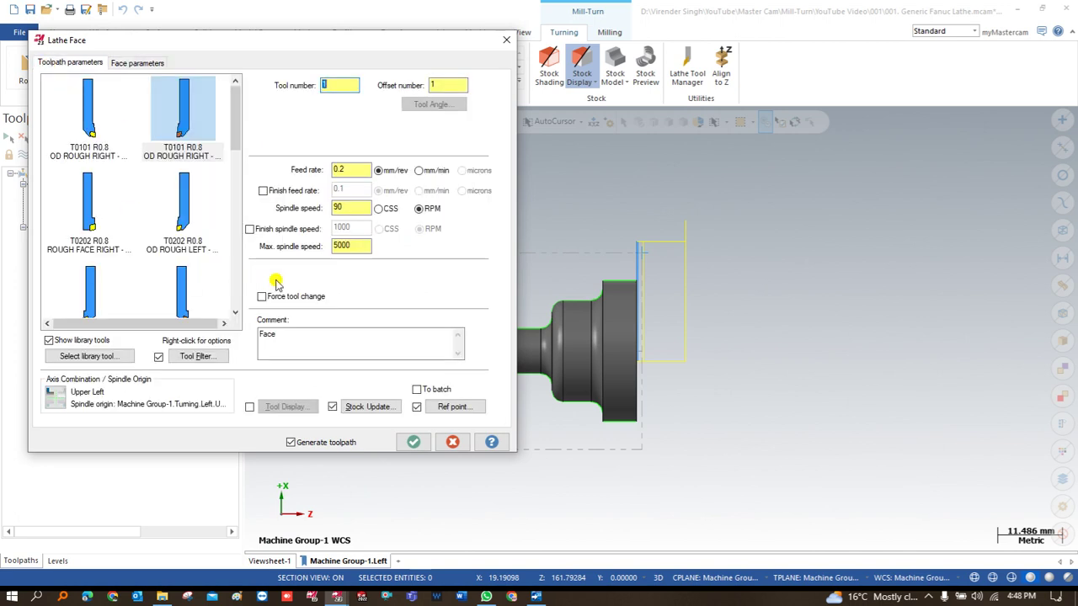
left_click_drag(340, 45, 695, 69)
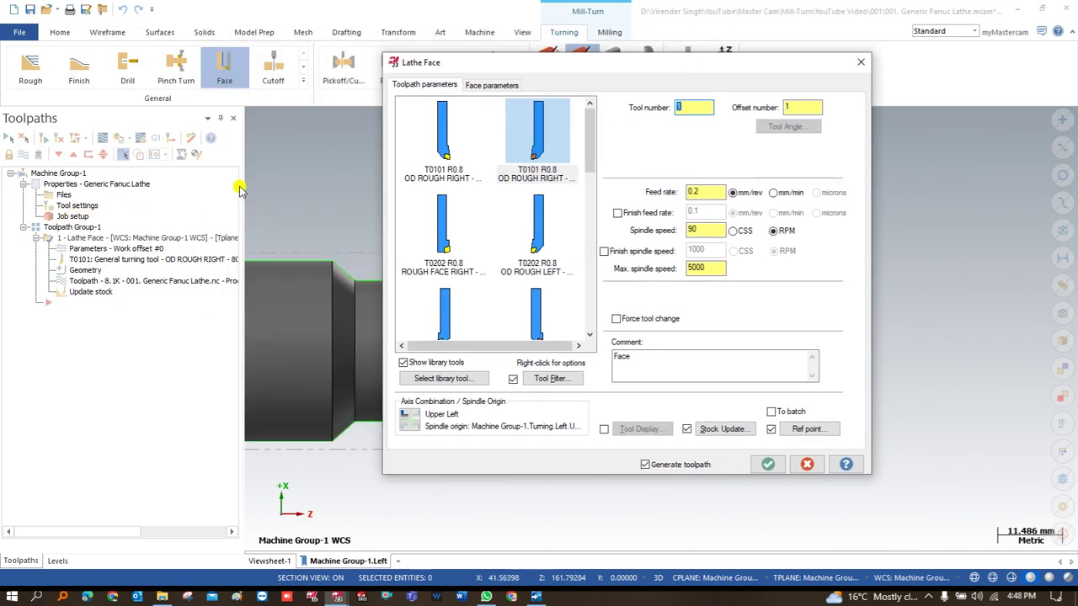
left_click_drag(508, 58, 382, 69)
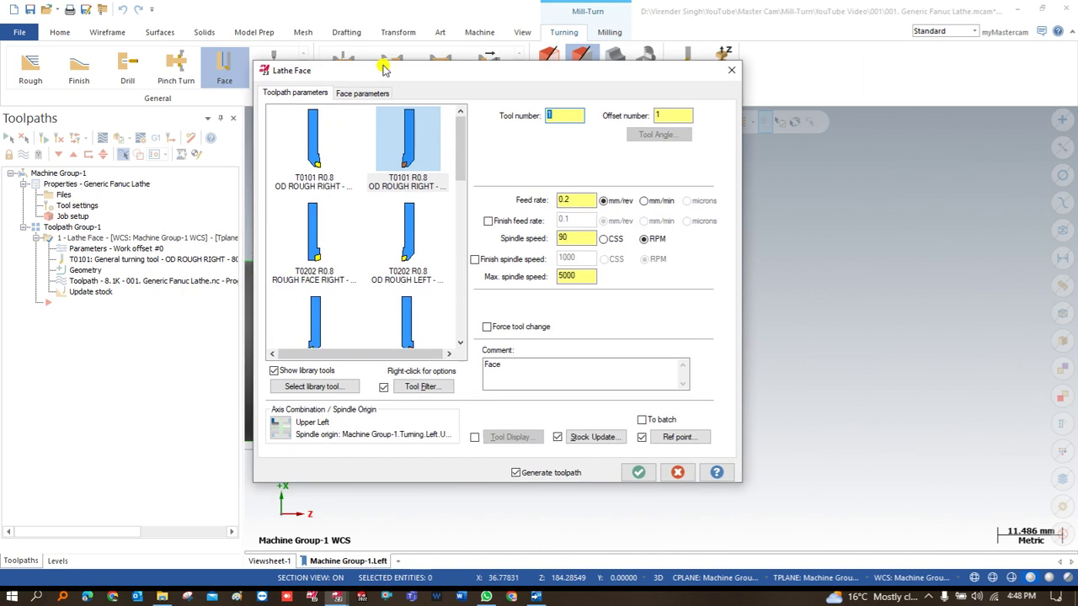
left_click(286, 426)
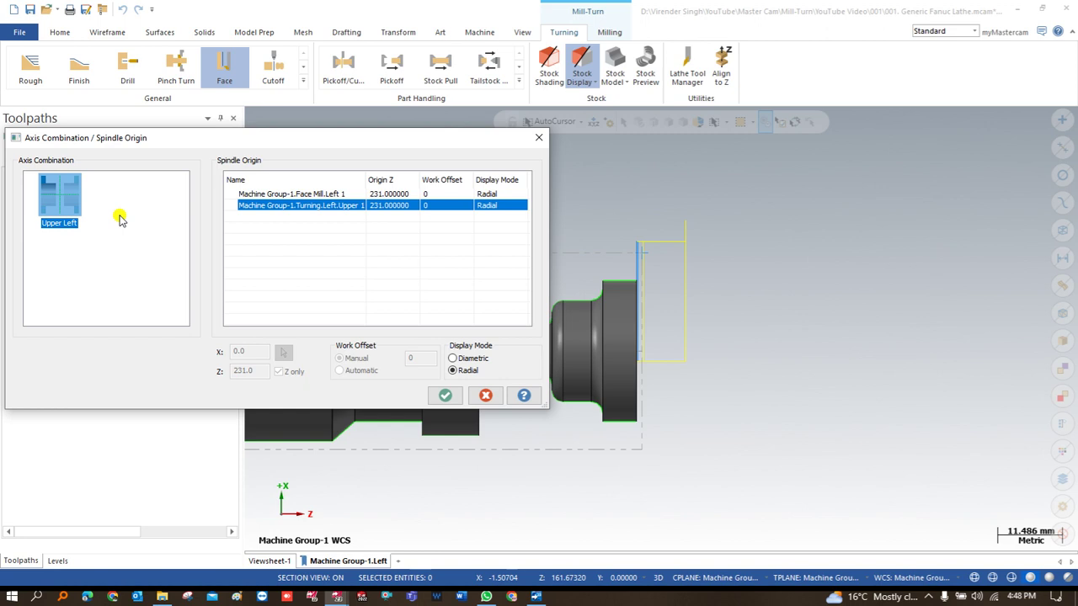
double_click(64, 206)
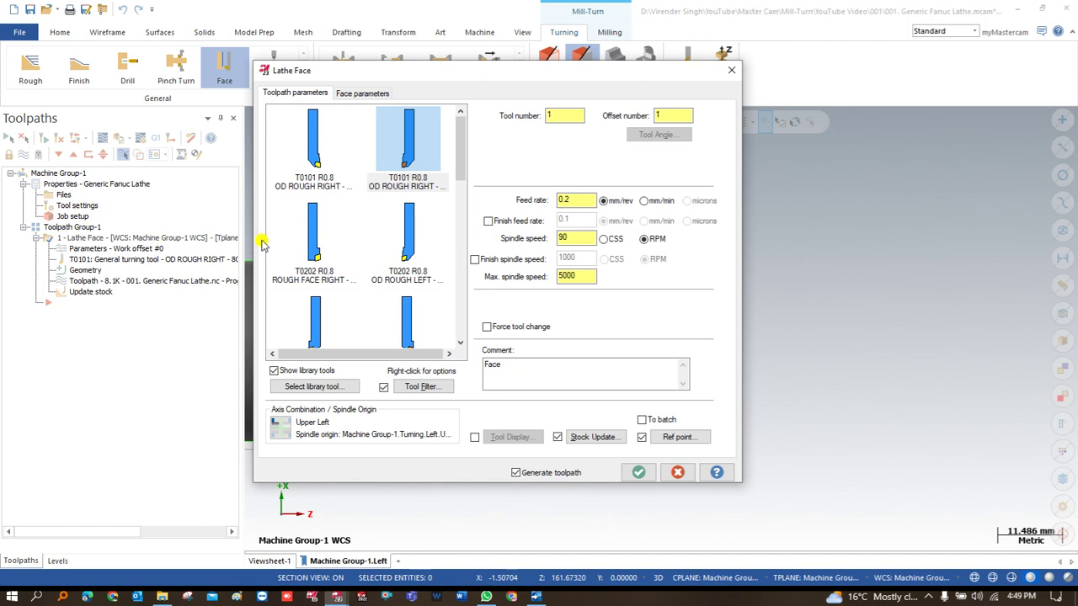
key("Return")
scroll(648, 259, "down", 2)
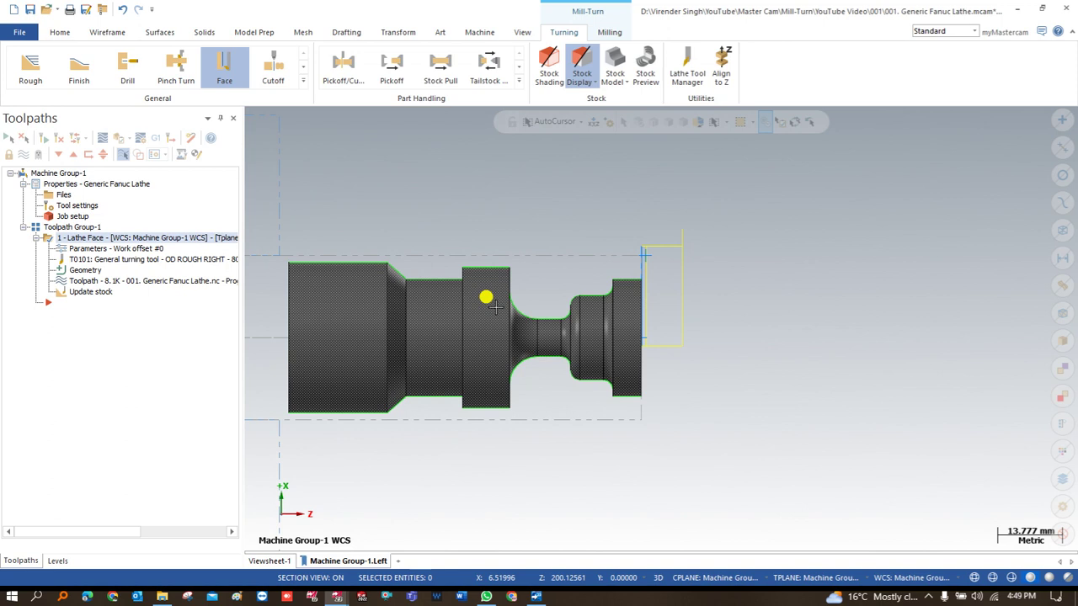
Start a Lathe Rough toolpath and chain the part profile.
scroll(496, 288, "down", 1)
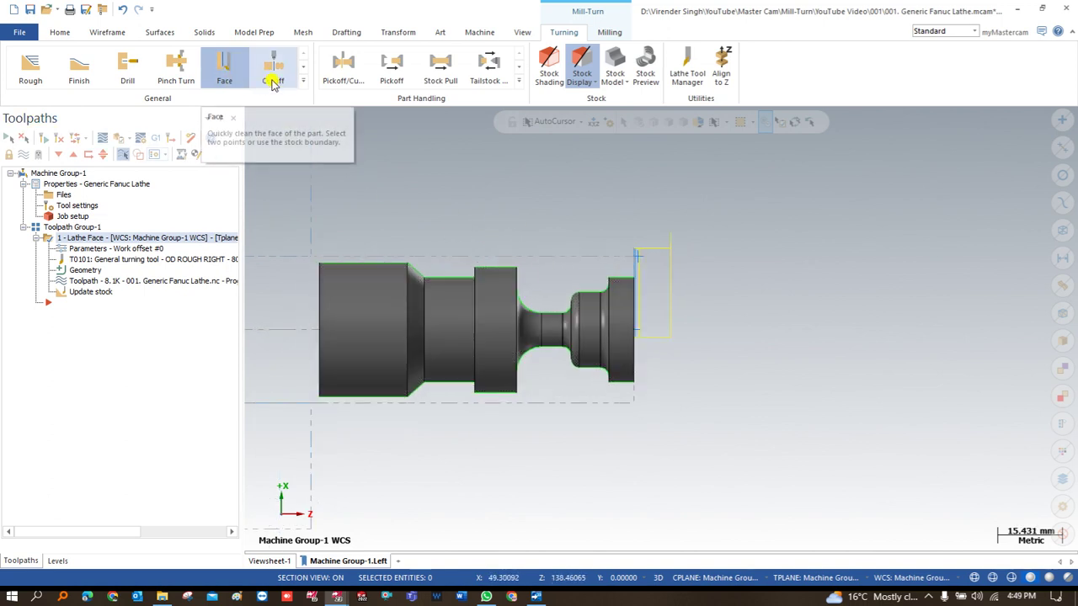
left_click(303, 80)
left_click(30, 74)
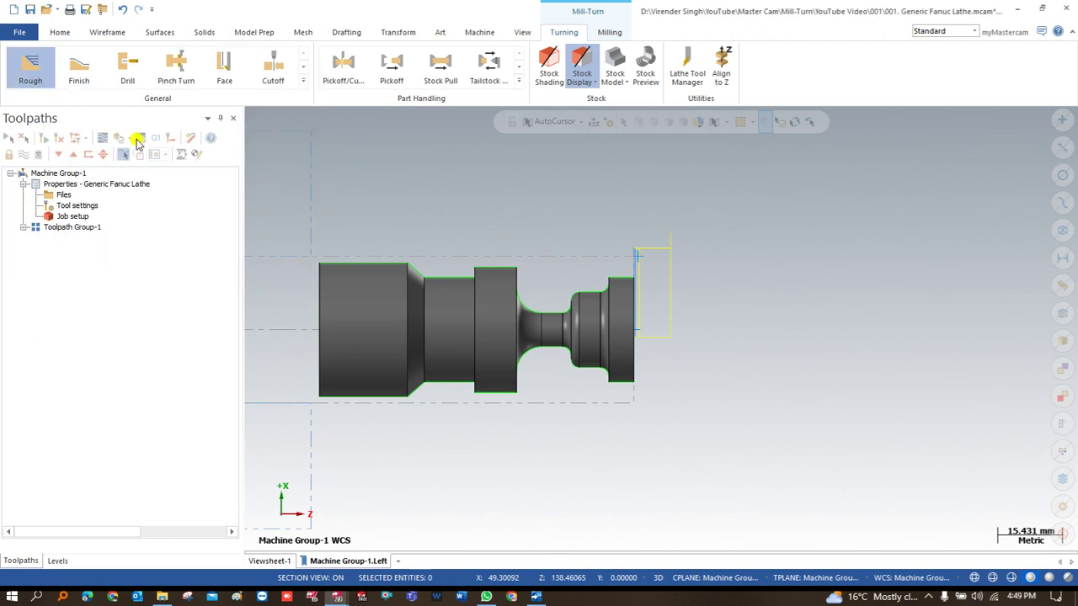
left_click(621, 274)
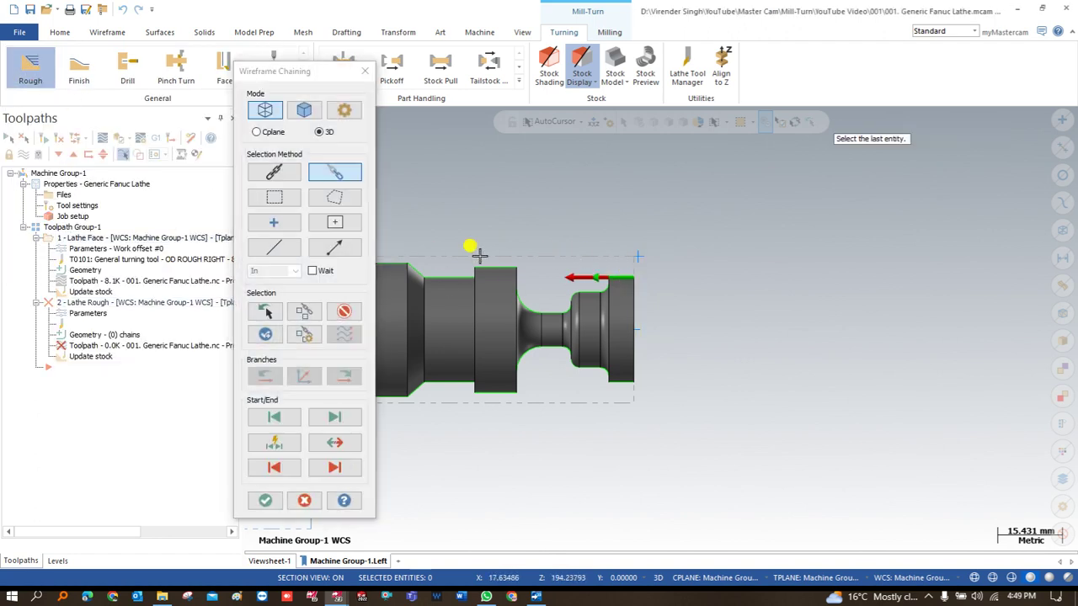
left_click(440, 258)
left_click(262, 500)
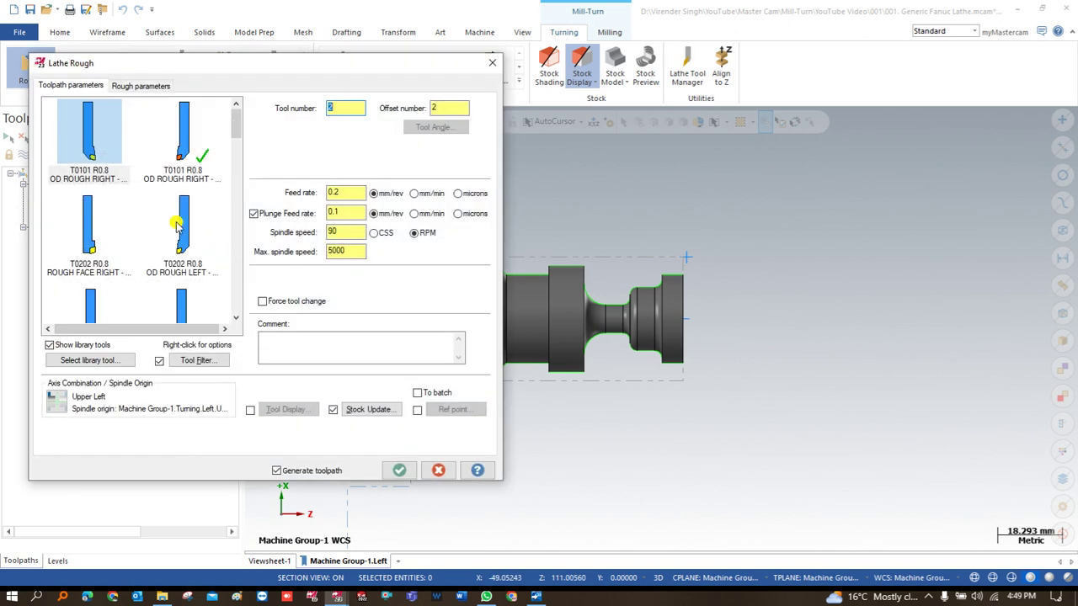
Choose the T0202 R0.8 OD ROUGH LEFT 80 DEG tool and enable reference points.
left_click(166, 152)
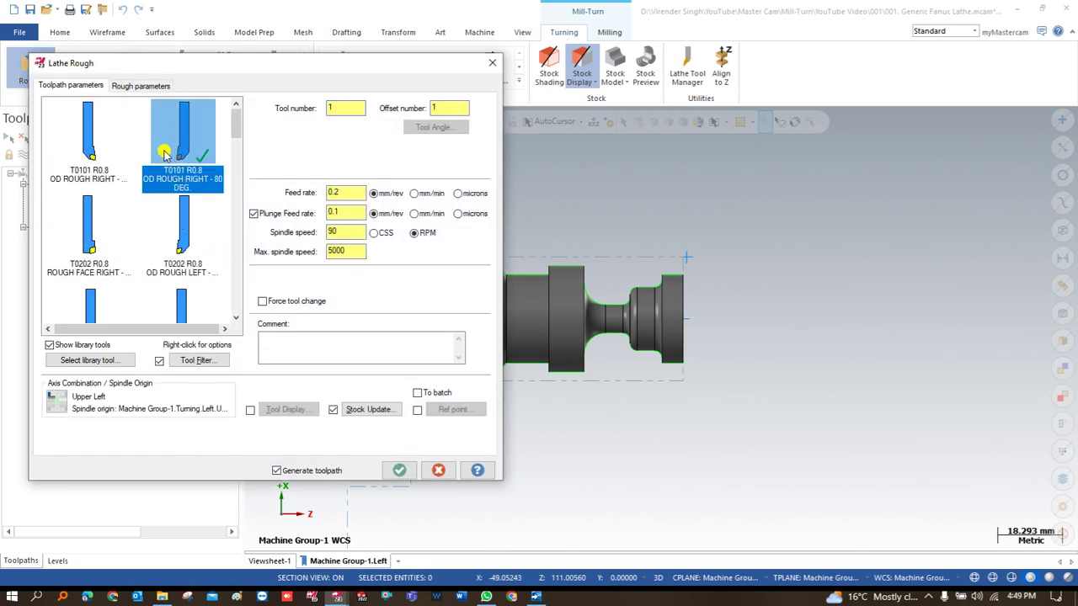
left_click(181, 227)
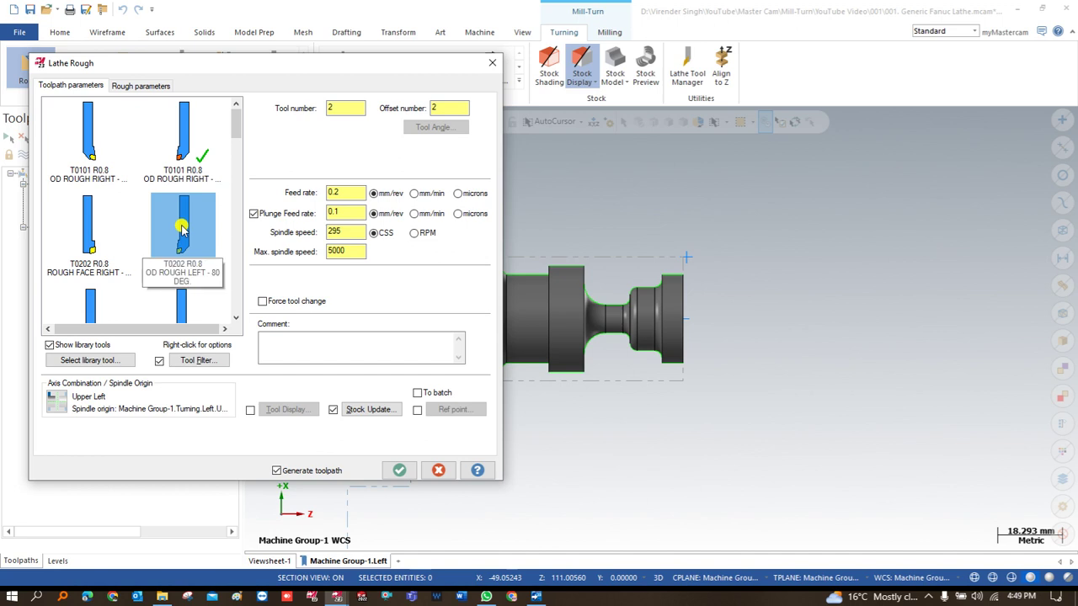
left_click(418, 409)
left_click(451, 410)
Pick matching approach and retract points at X 22.785972, Z 4.436579 for the rough toolpath.
left_click(61, 241)
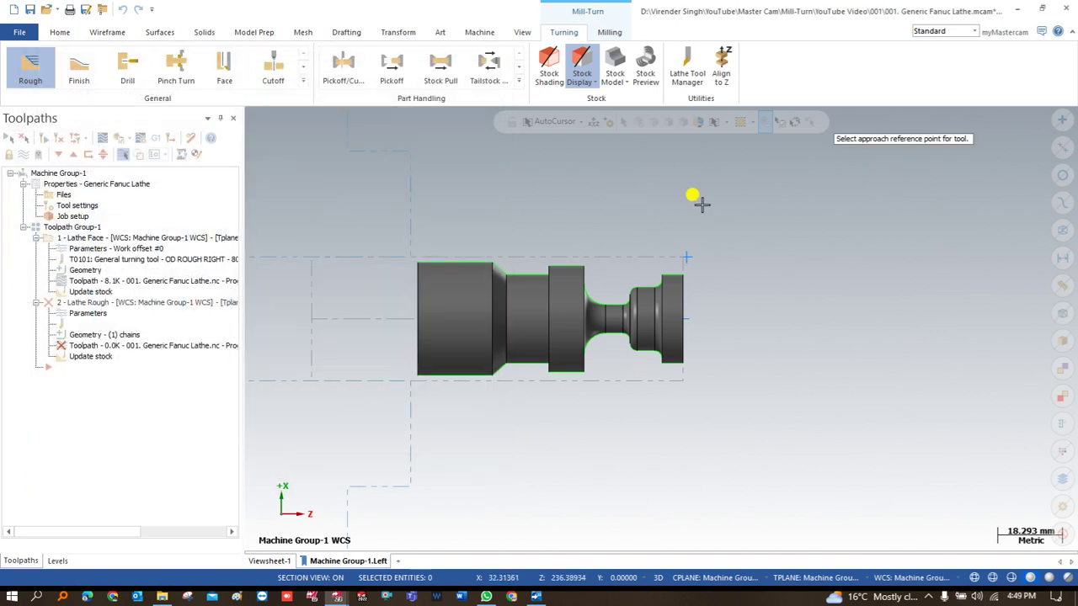
left_click(685, 233)
left_click(133, 226)
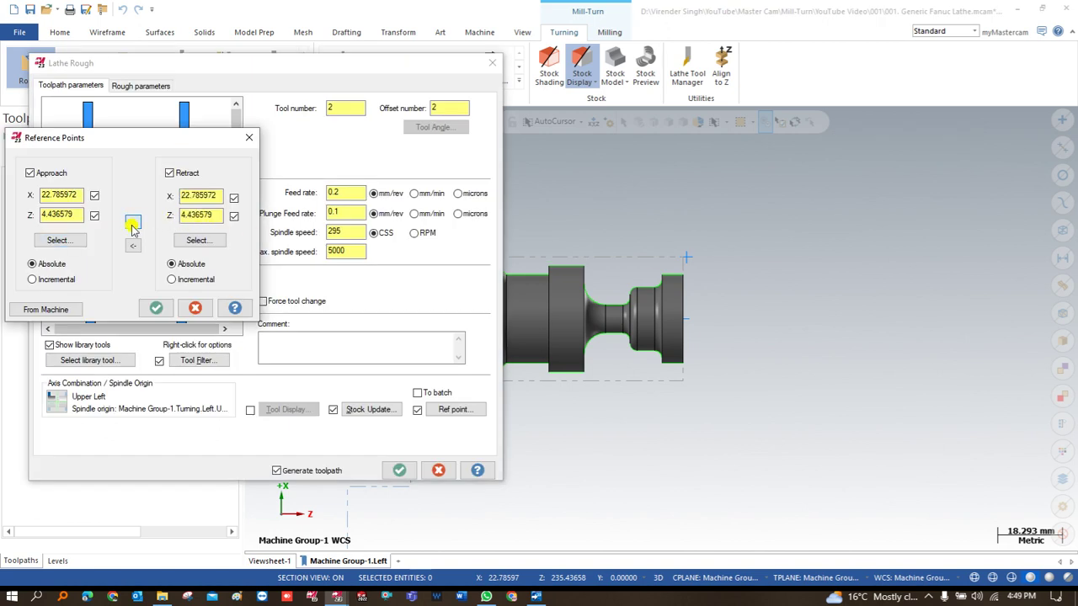
left_click(155, 308)
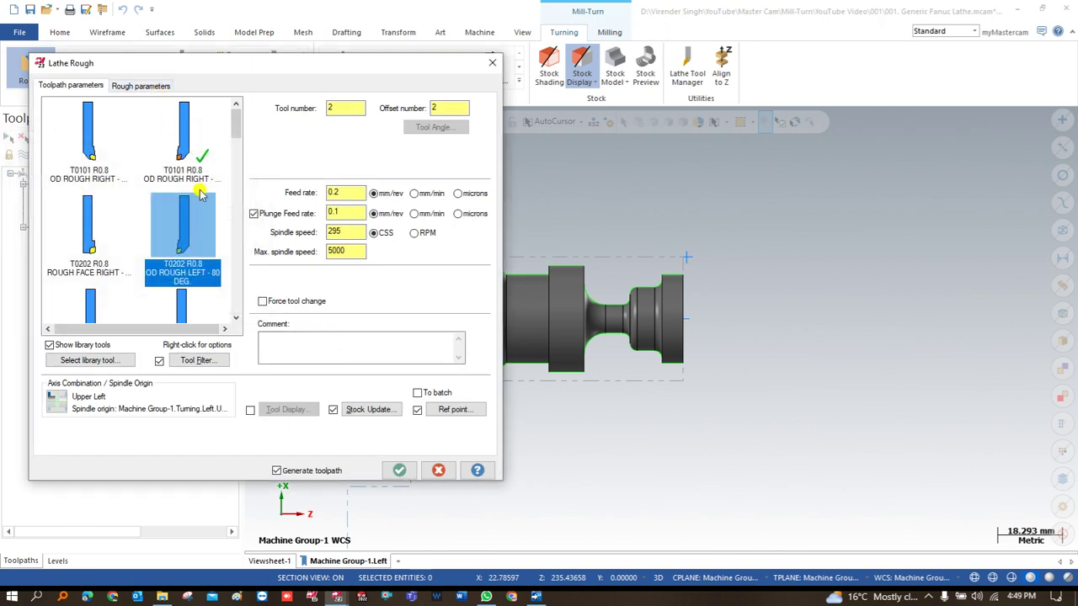
left_click(143, 86)
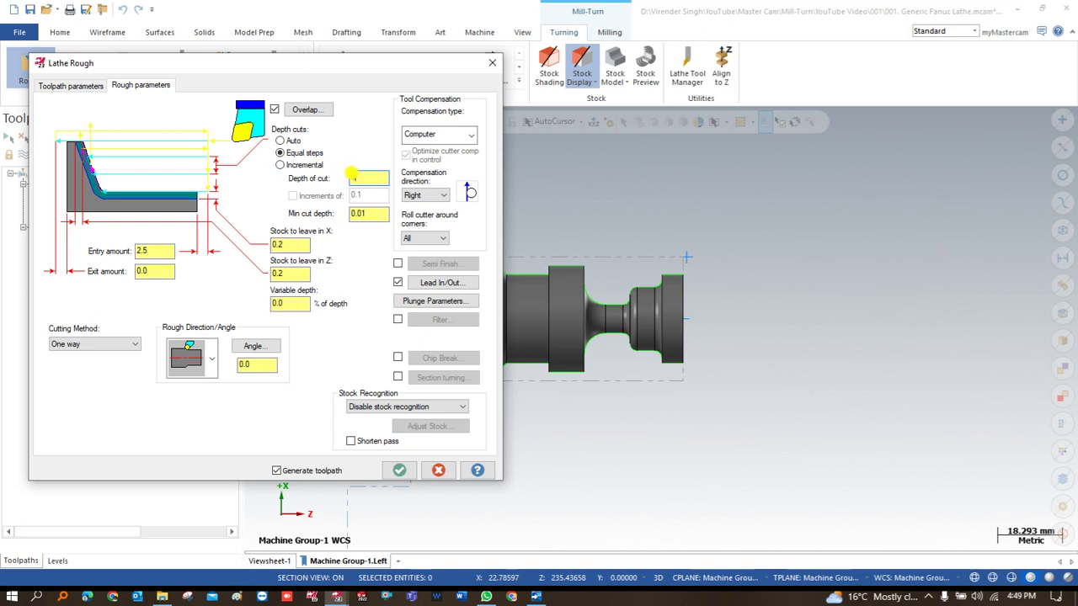
Generate the rough toolpath with 1.0 depth of cut and stock as outer boundary, then backplot it.
type("1.0")
left_click(287, 245)
left_click(360, 407)
left_click(368, 427)
left_click(399, 470)
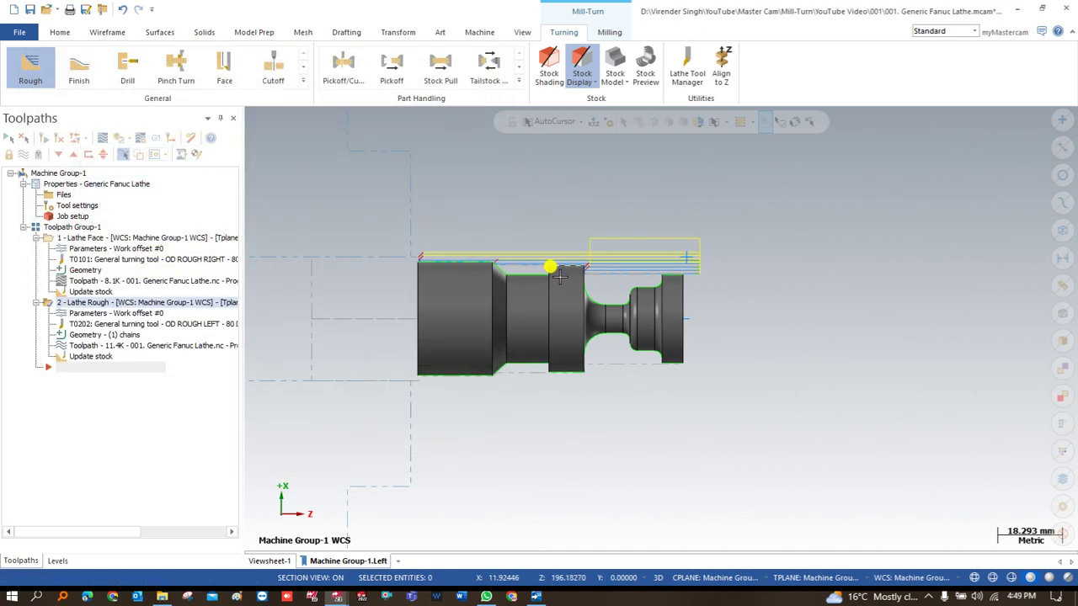
scroll(559, 276, "up", 2)
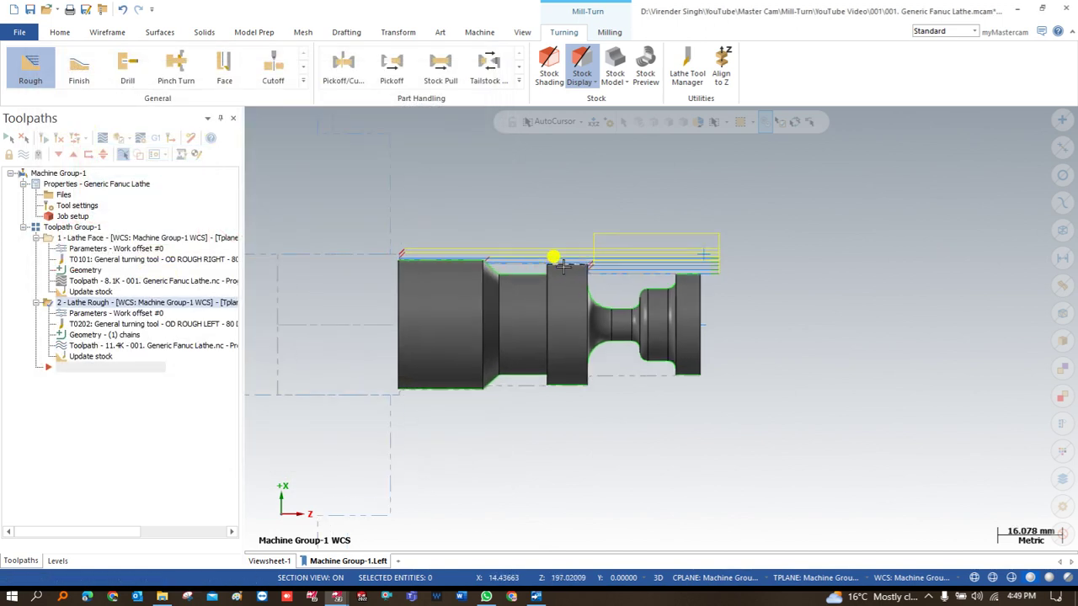
left_click(119, 137)
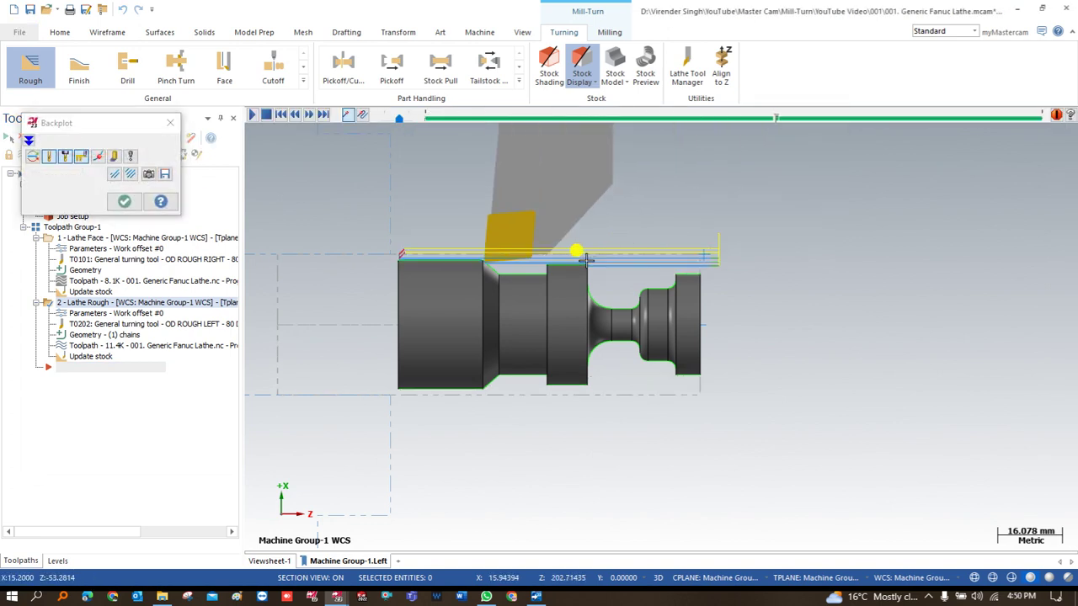
key("Escape")
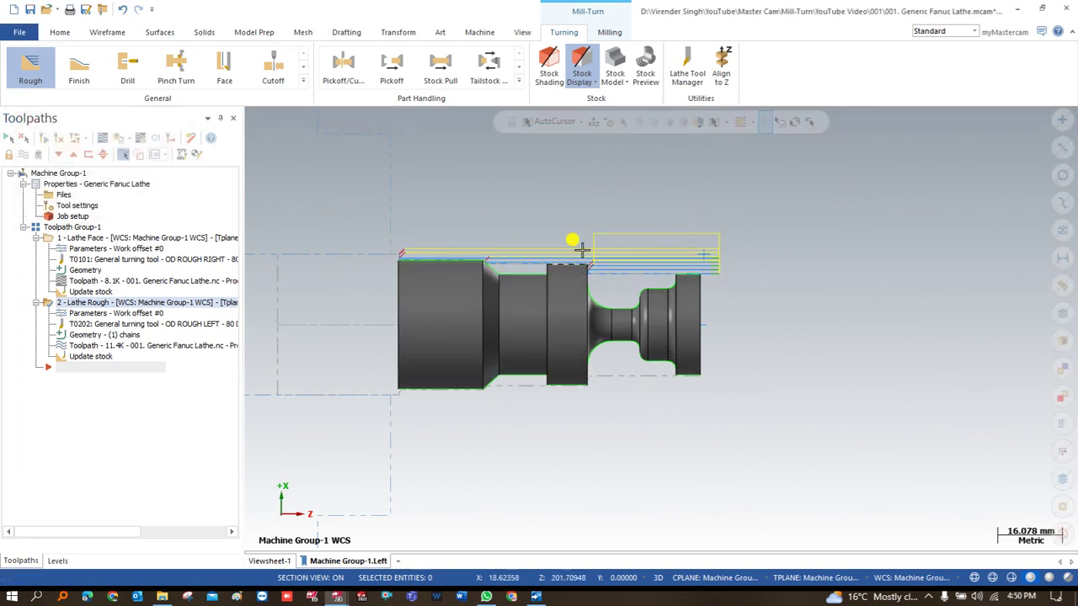
Create a Lathe Finish toolpath chained to the part contour.
left_click(79, 73)
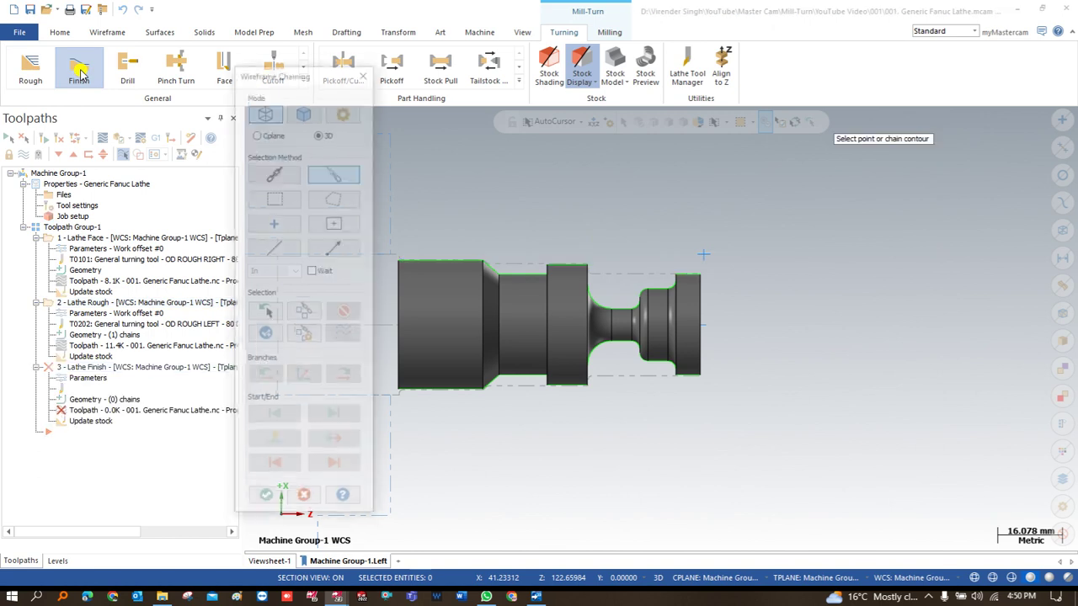
left_click(264, 310)
left_click(261, 502)
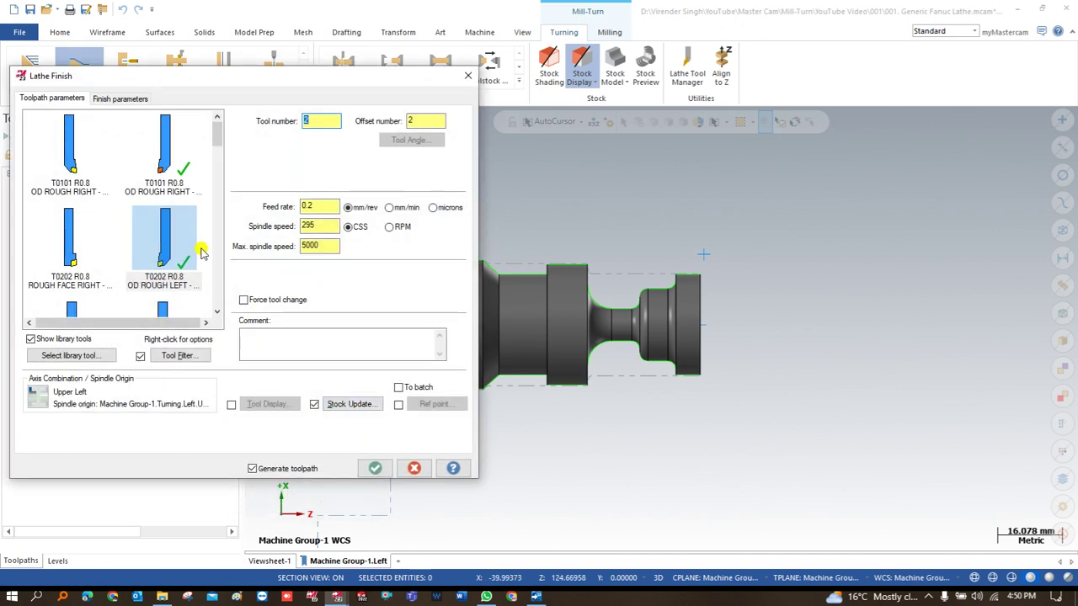
Choose the OD Left 55 deg tool, mark it for batch, and set matching approach/retract points.
scroll(126, 243, "down", 3)
left_click(76, 204)
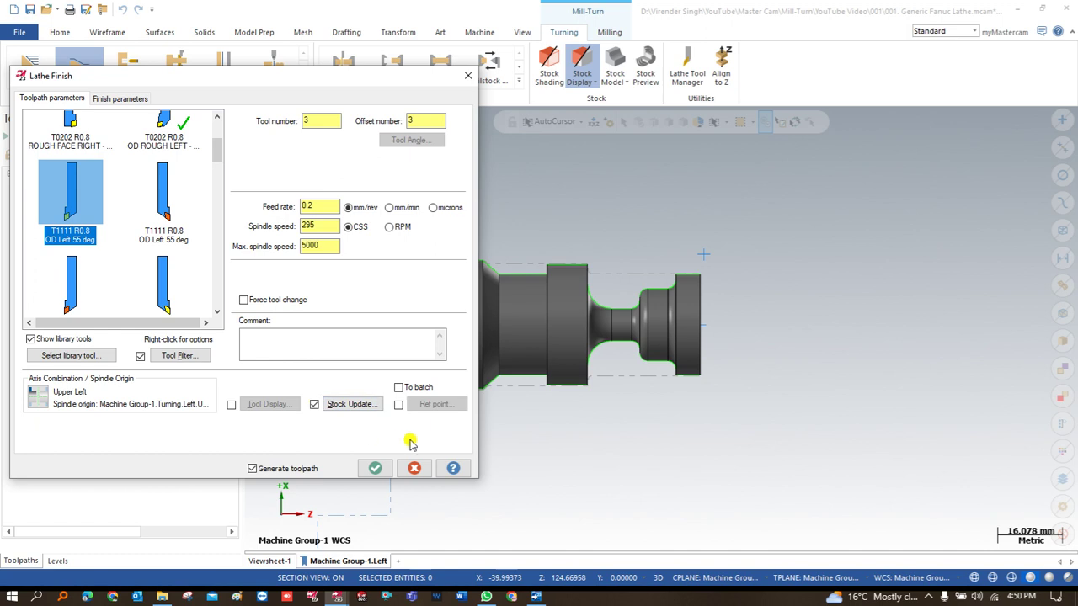
left_click(399, 405)
left_click(398, 387)
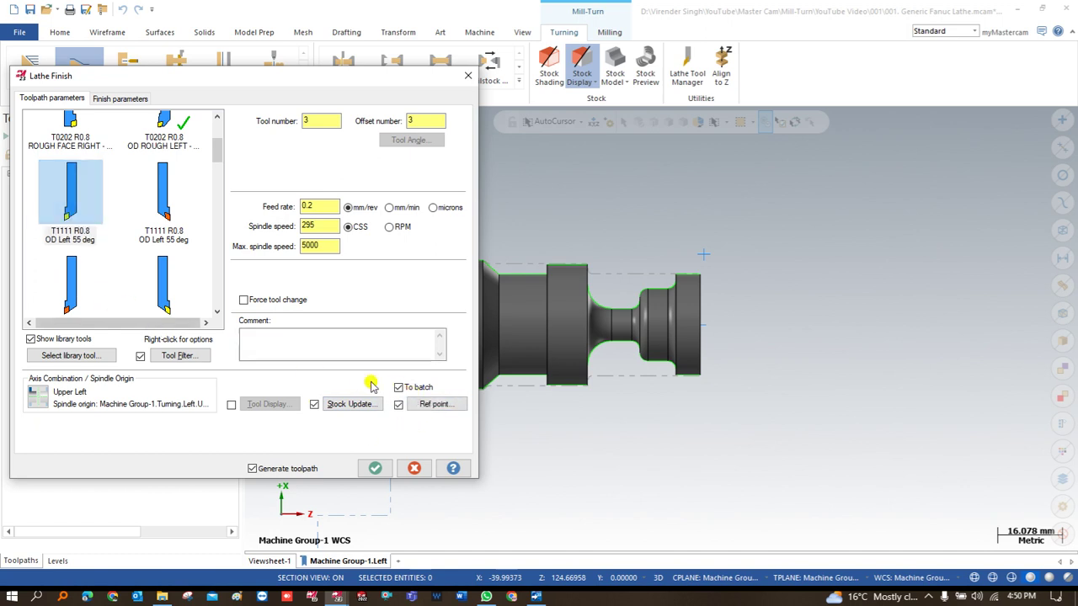
left_click(423, 405)
left_click(51, 241)
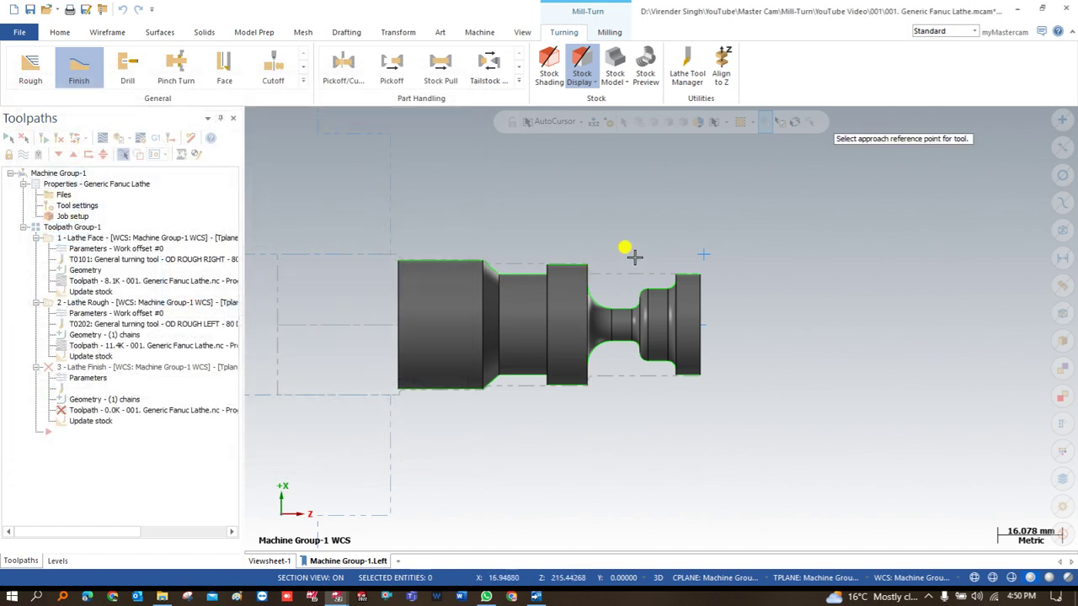
left_click(715, 238)
left_click(133, 223)
left_click(159, 309)
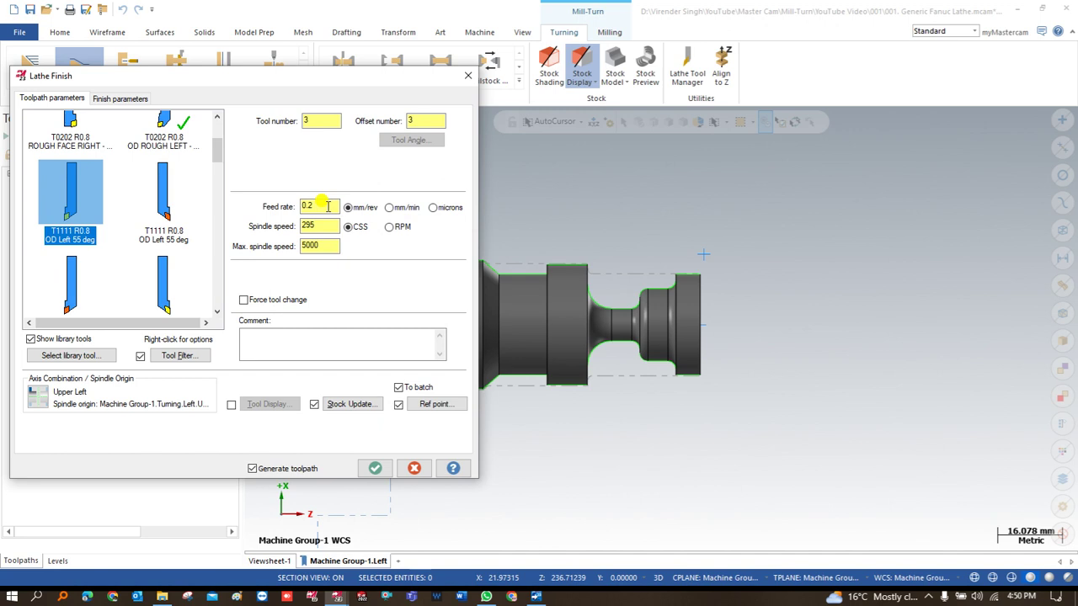
Review the 0.2 feed rate and finish parameters, then accept the Lathe Finish operation.
left_click(330, 207)
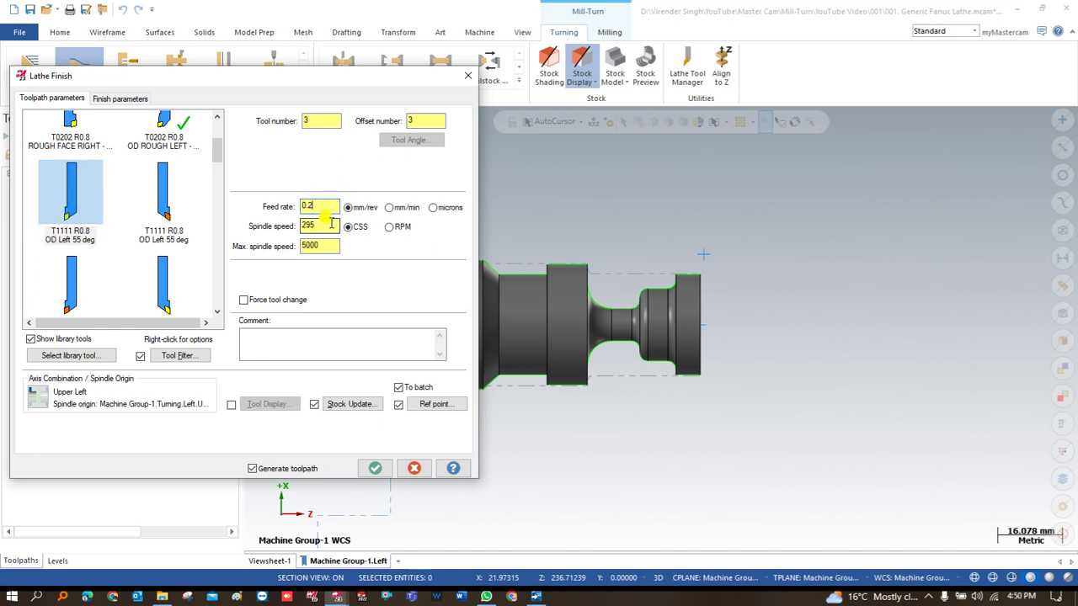
left_click(126, 99)
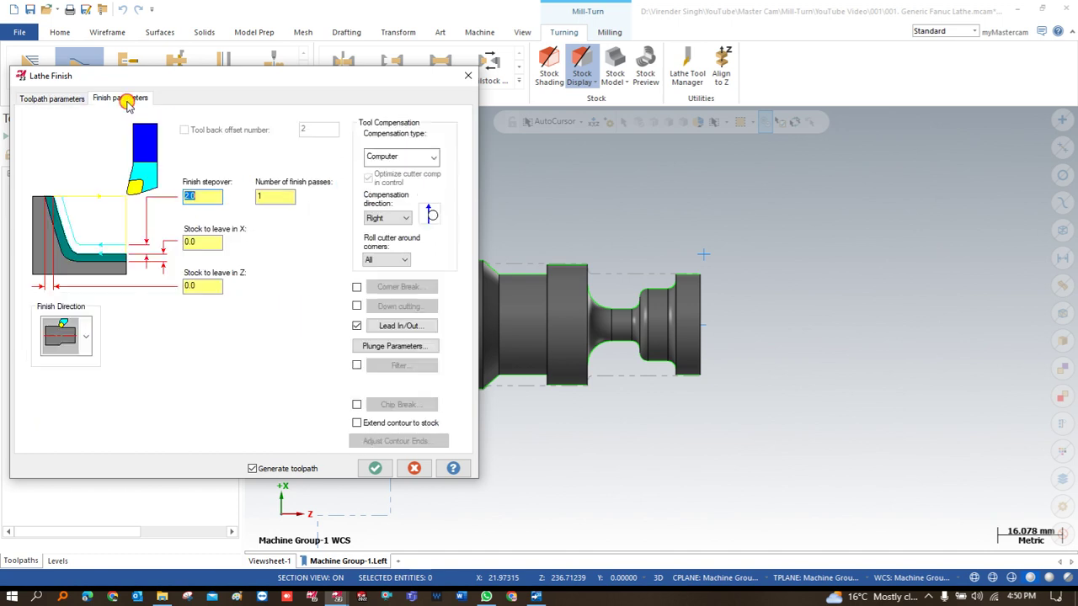
left_click(374, 468)
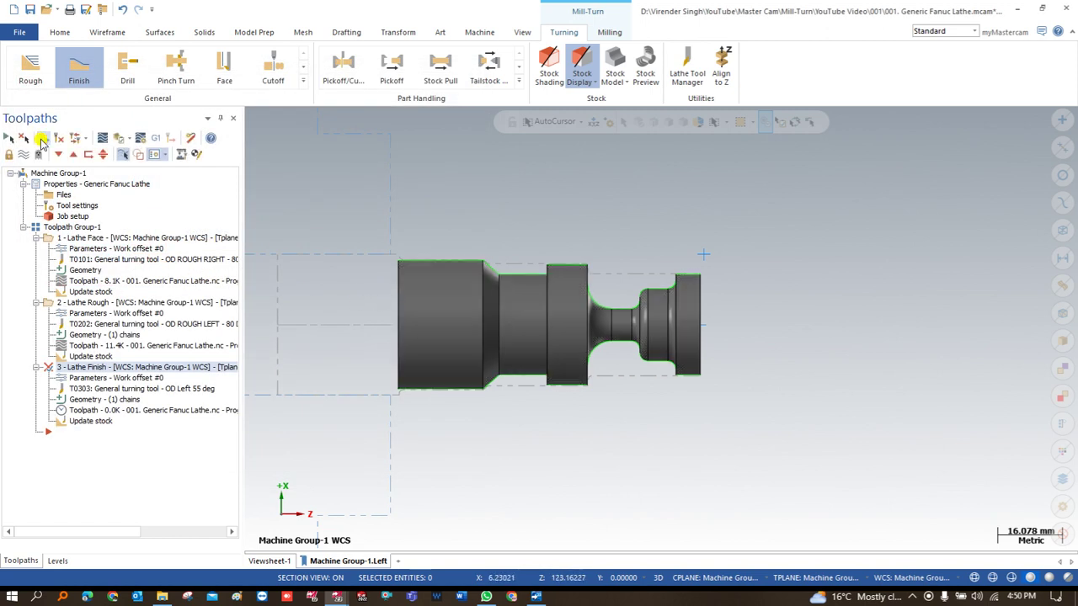
Select the T0303 OD Left 55 deg tool for the finish operation.
left_click(86, 378)
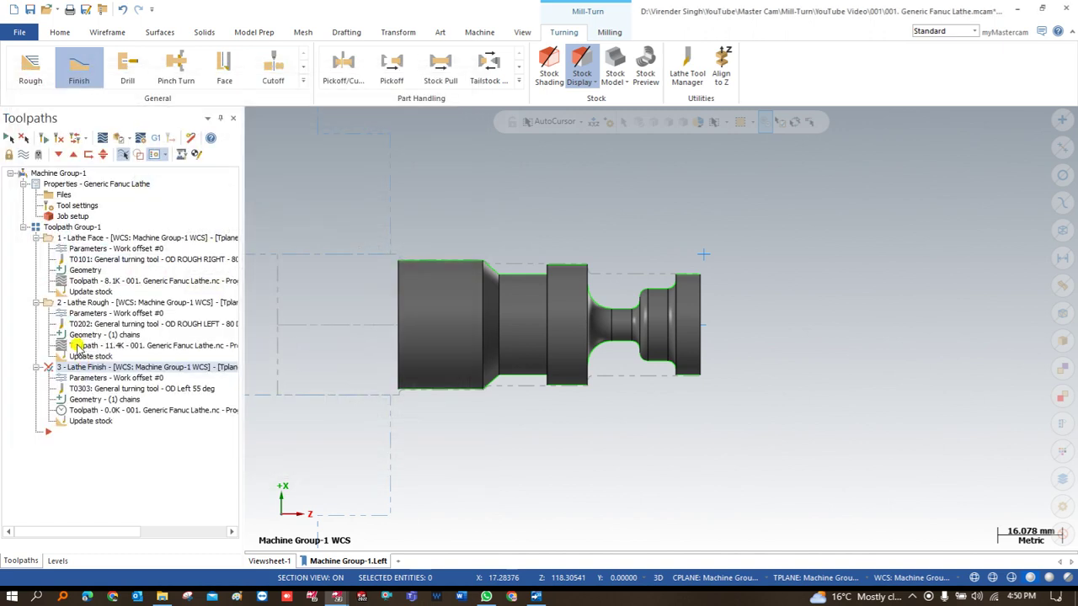
left_click(80, 378)
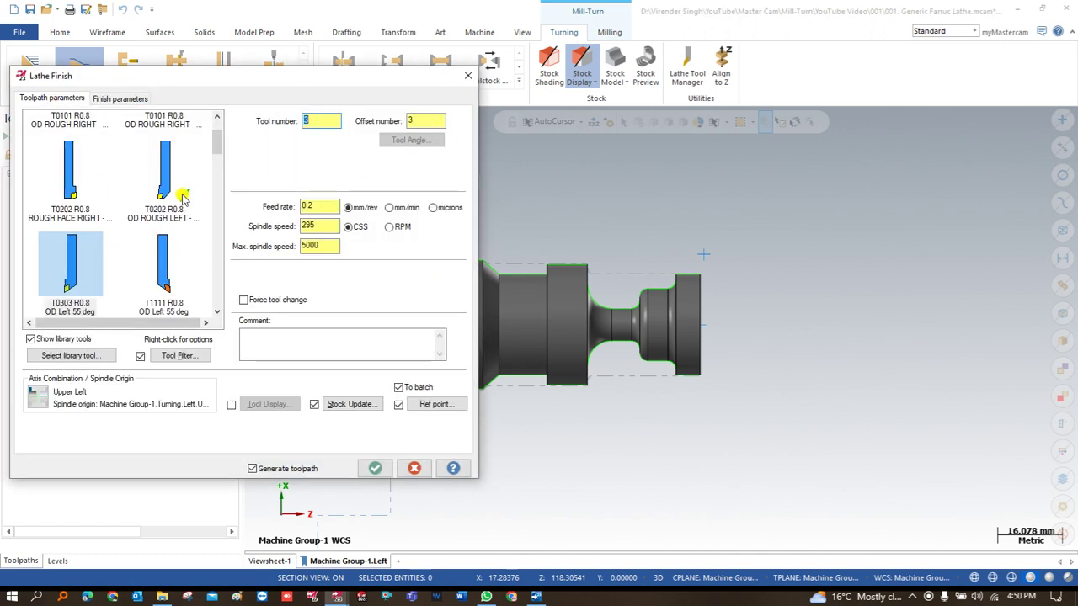
left_click(76, 259)
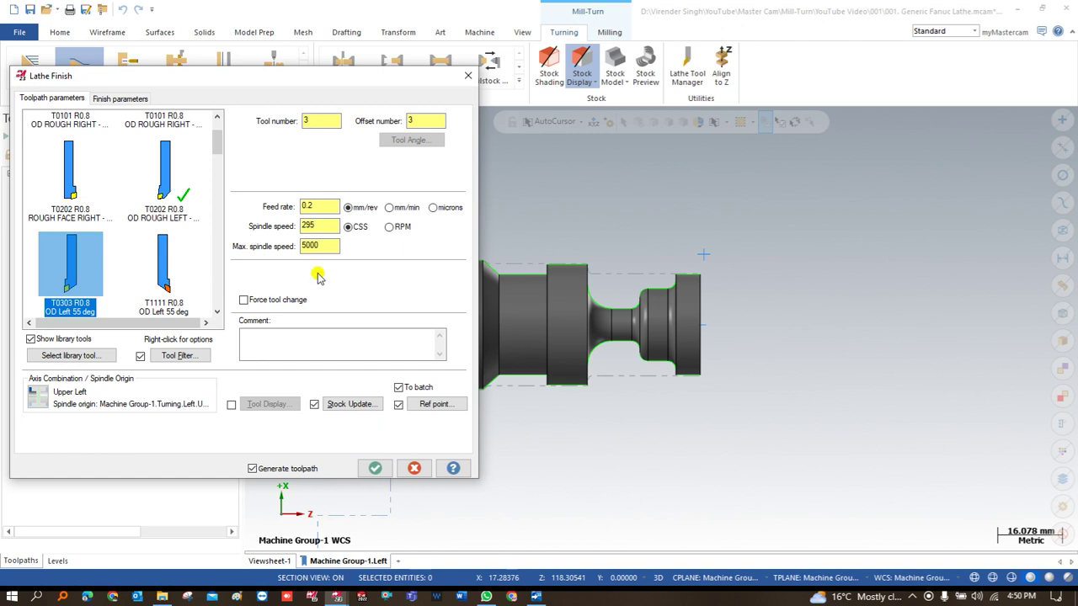
Set approach and retract points both to X 21.638189, Z 4.875 and accept the finish operation.
left_click(412, 406)
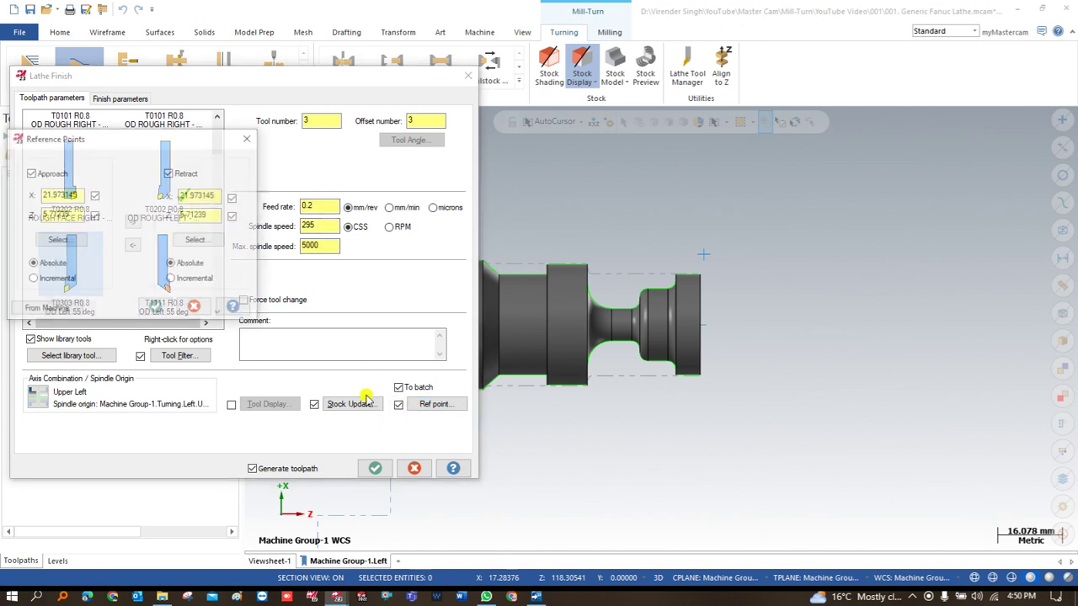
left_click(54, 241)
left_click(708, 238)
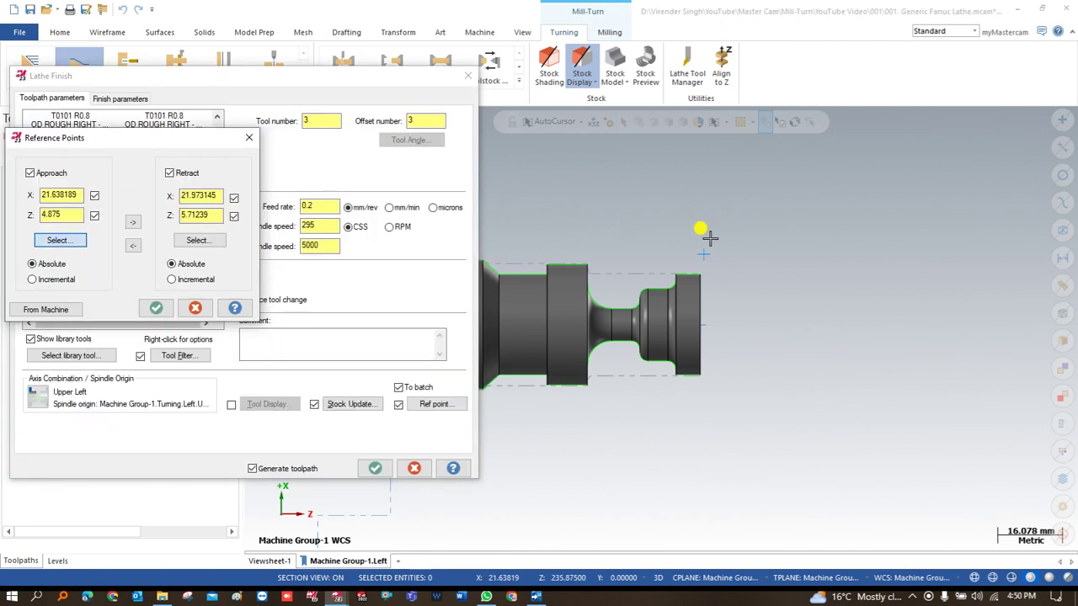
left_click(132, 221)
left_click(155, 307)
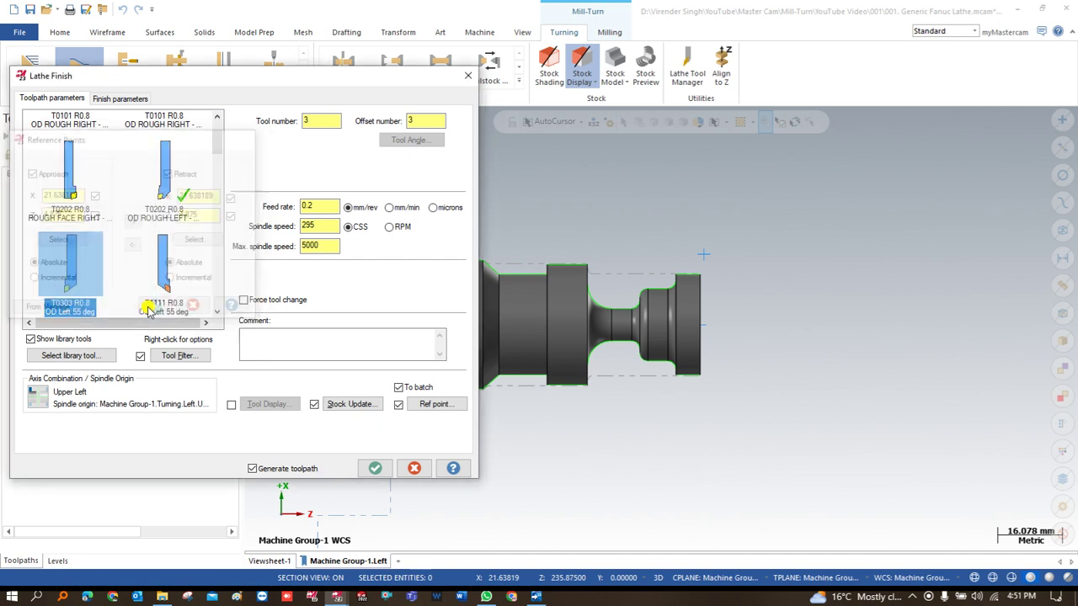
left_click(122, 100)
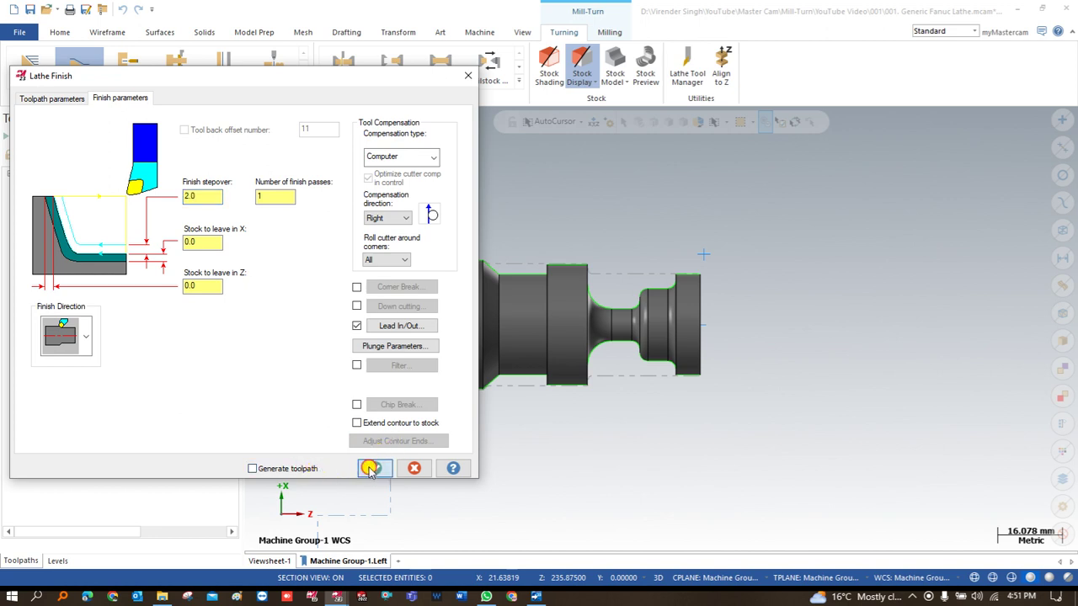
left_click(375, 468)
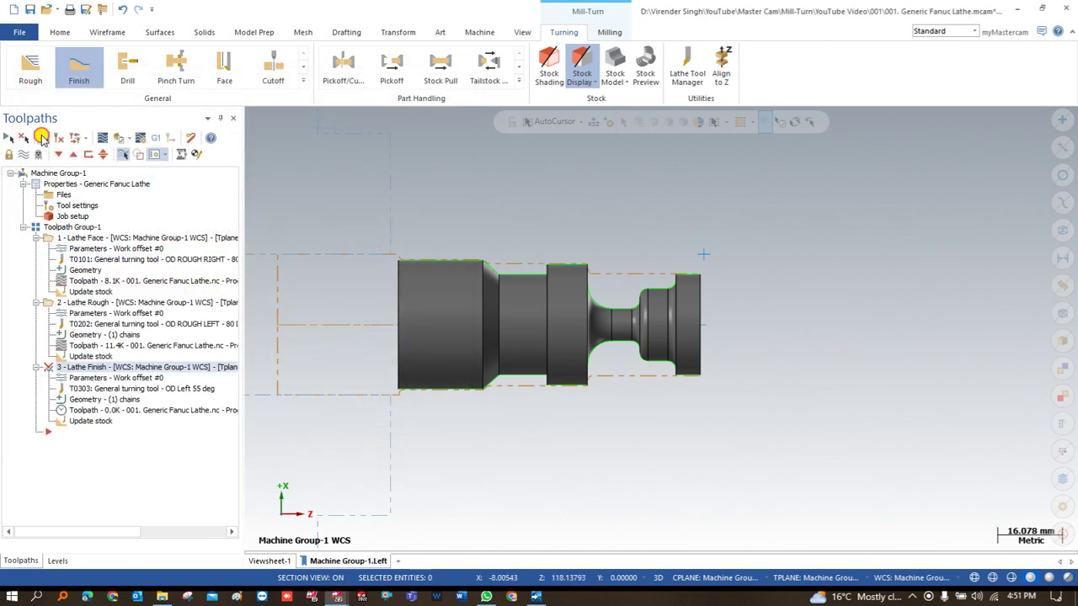
Delete the 3 - Lathe Finish operation.
right_click(80, 369)
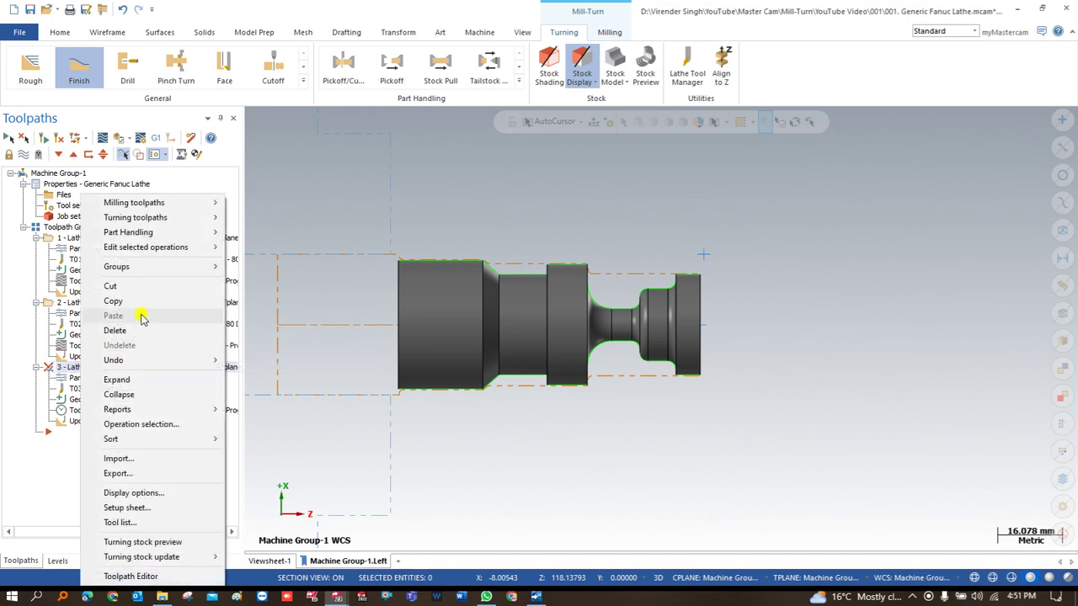
left_click(132, 330)
left_click(580, 346)
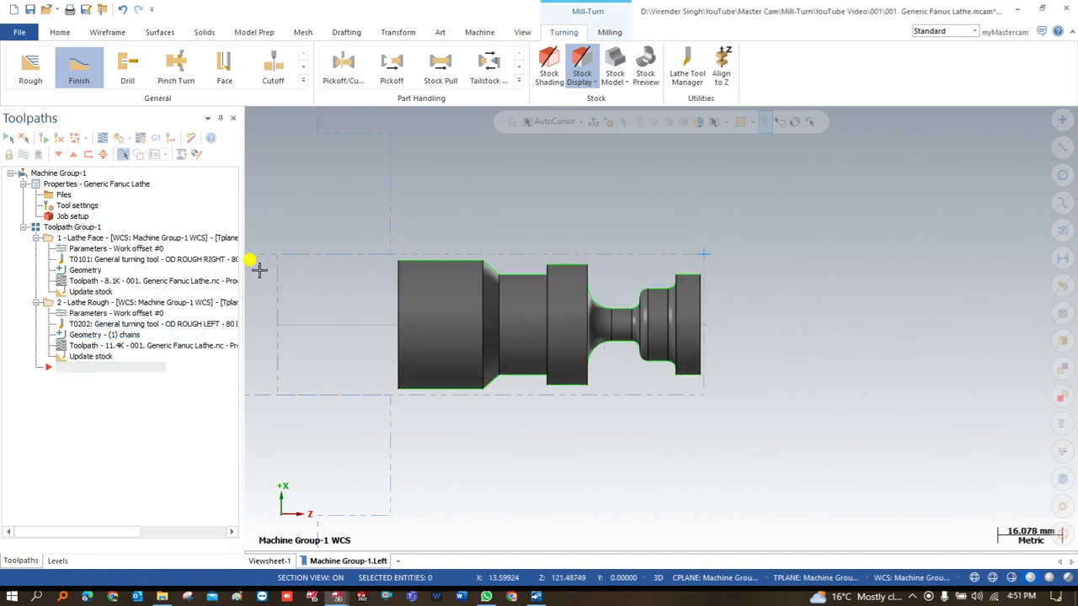
Create a new finish operation on the chained part contour using the OD Right 55 deg tool.
left_click(303, 81)
left_click(78, 74)
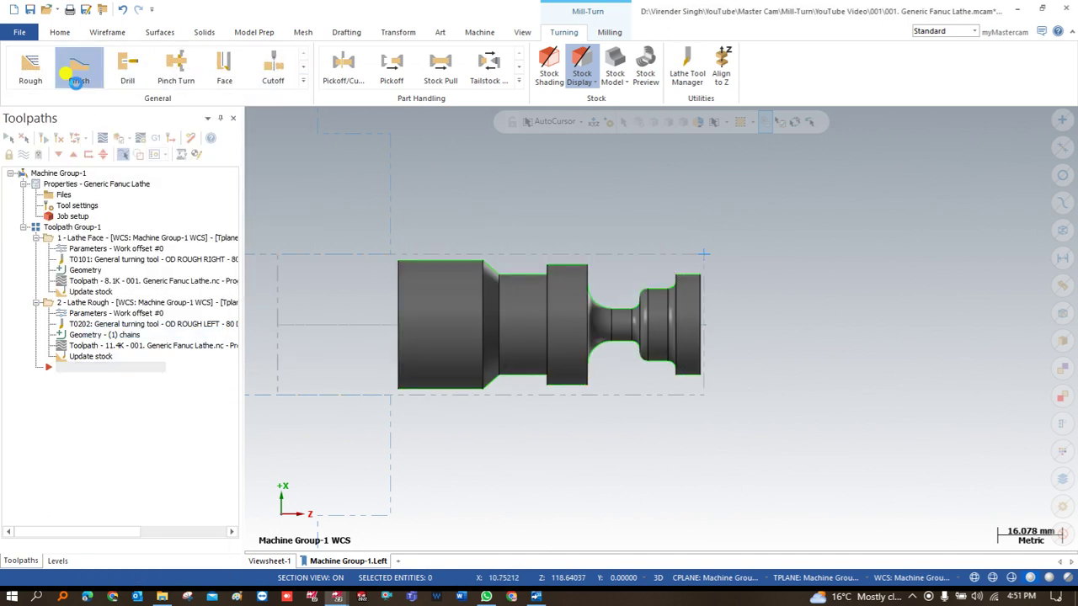
left_click(701, 274)
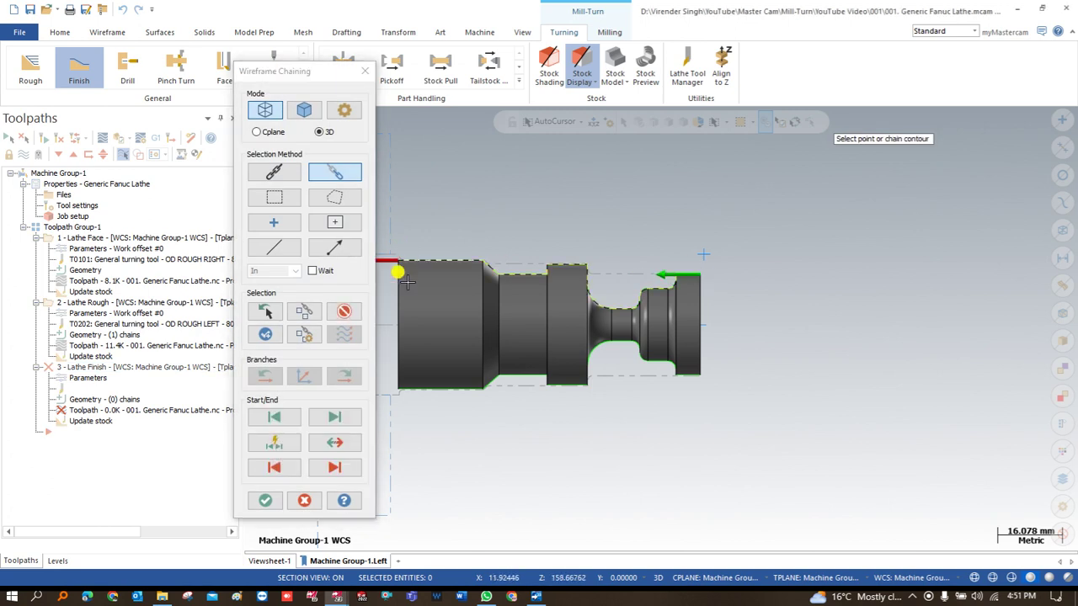
left_click(264, 500)
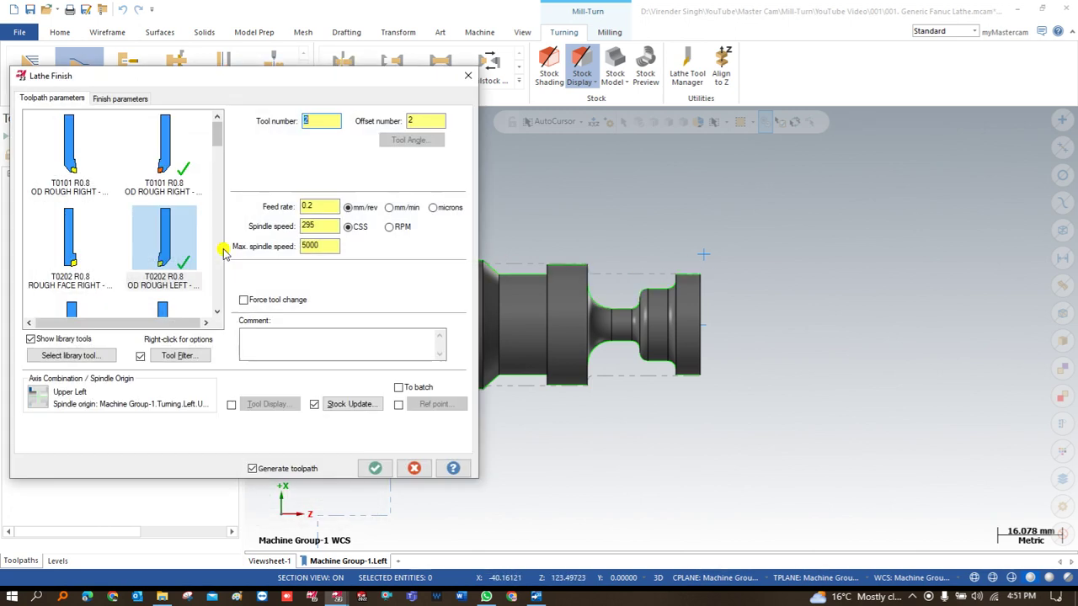
scroll(162, 238, "down", 2)
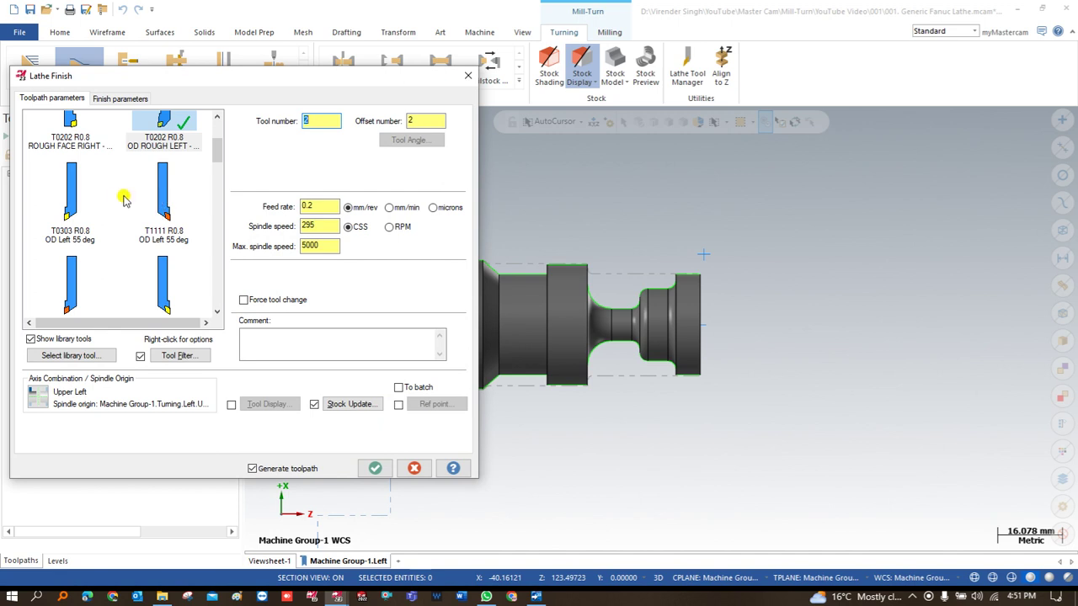
left_click(76, 271)
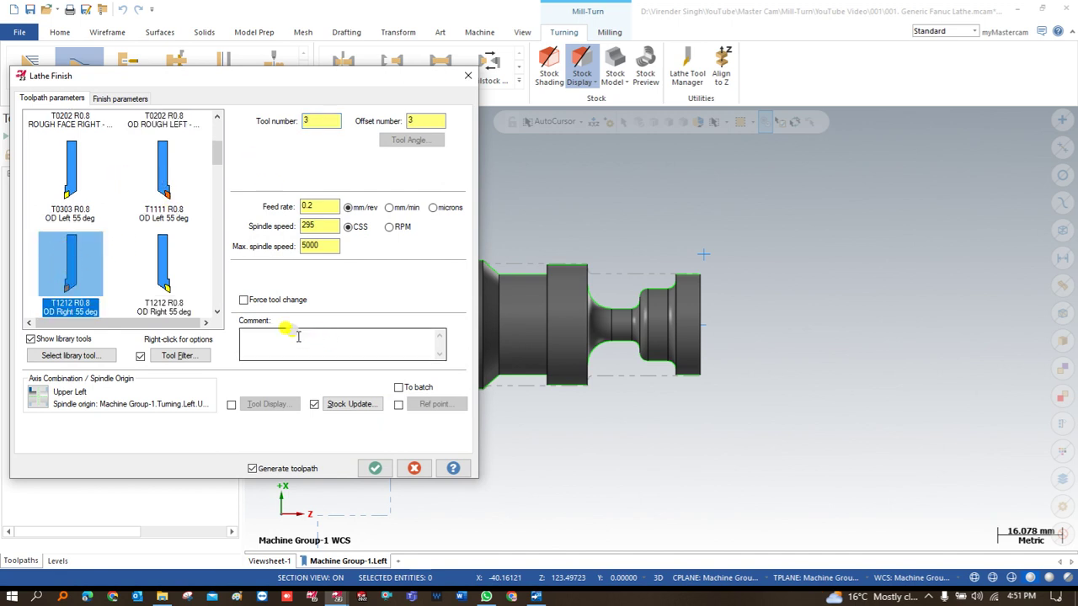
left_click(131, 100)
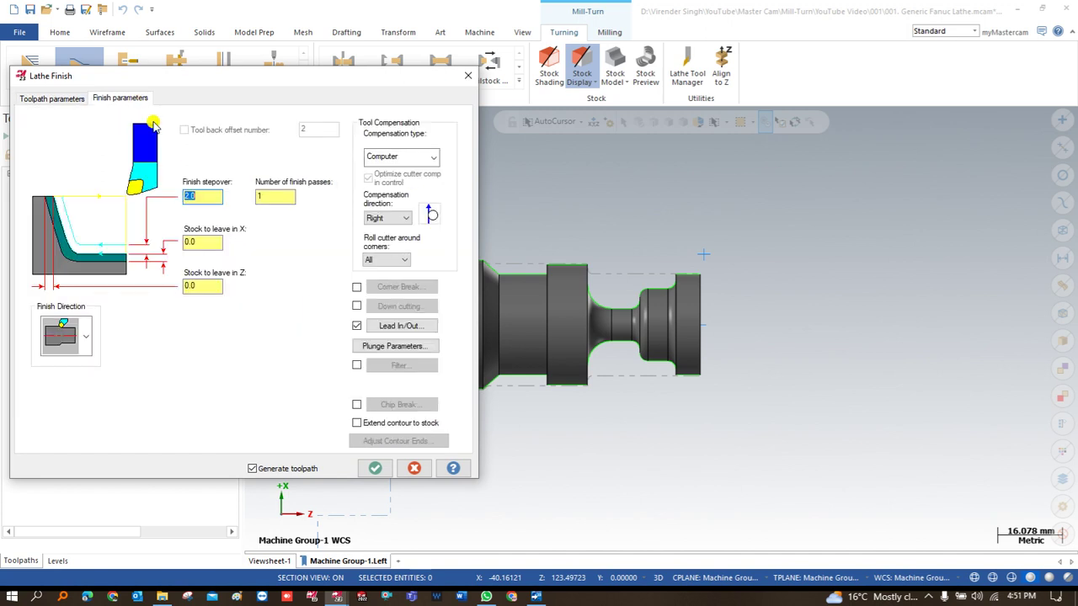
left_click(377, 468)
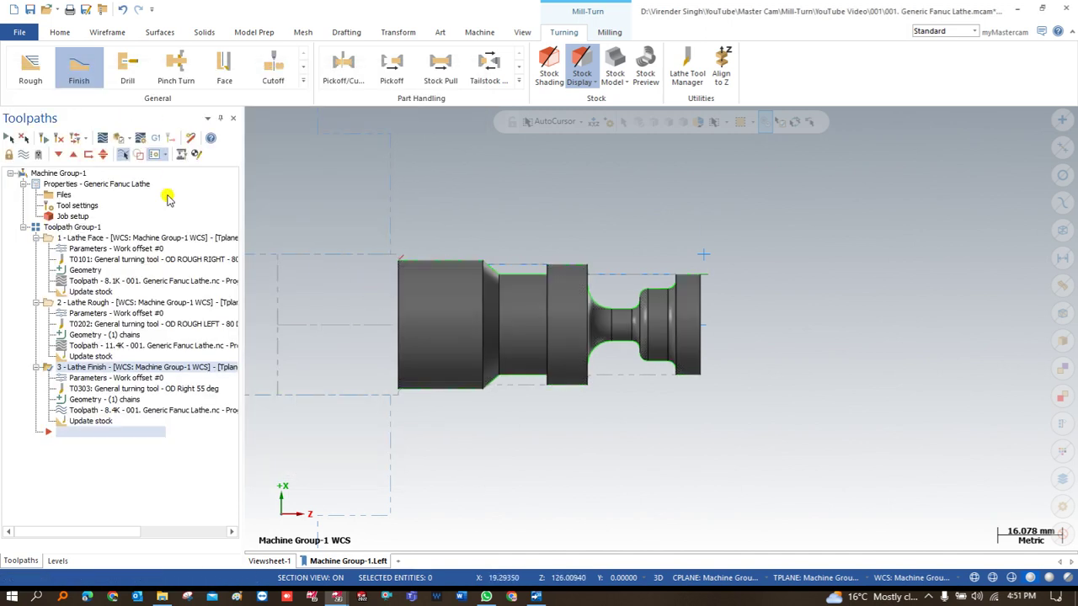
Enable reference points, set the approach point to X 18.791062, Z 6.047346, and regenerate the finish toolpath.
left_click(82, 378)
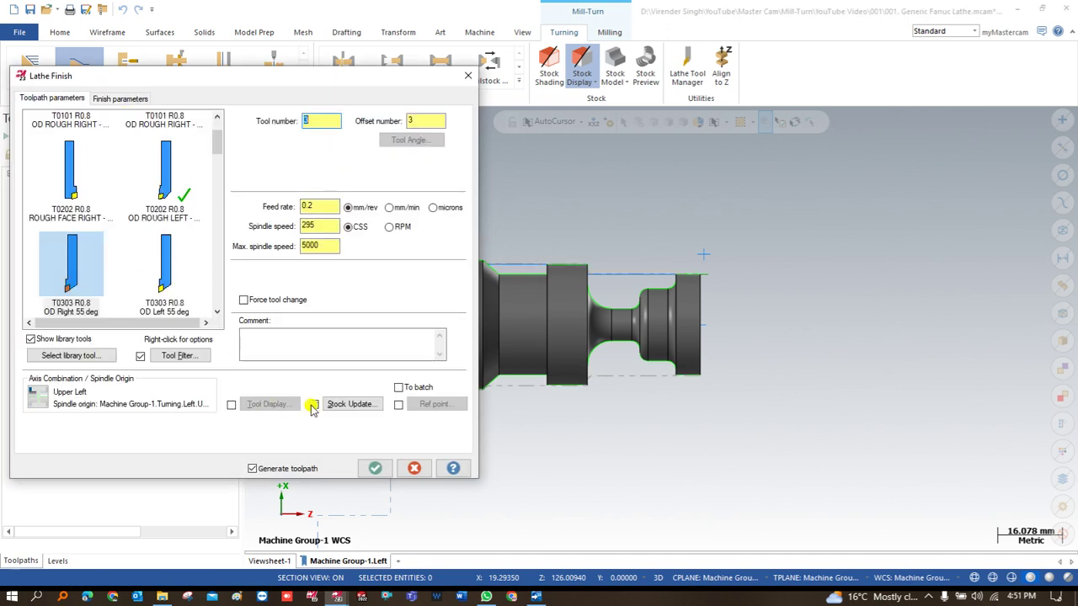
left_click(399, 405)
left_click(433, 404)
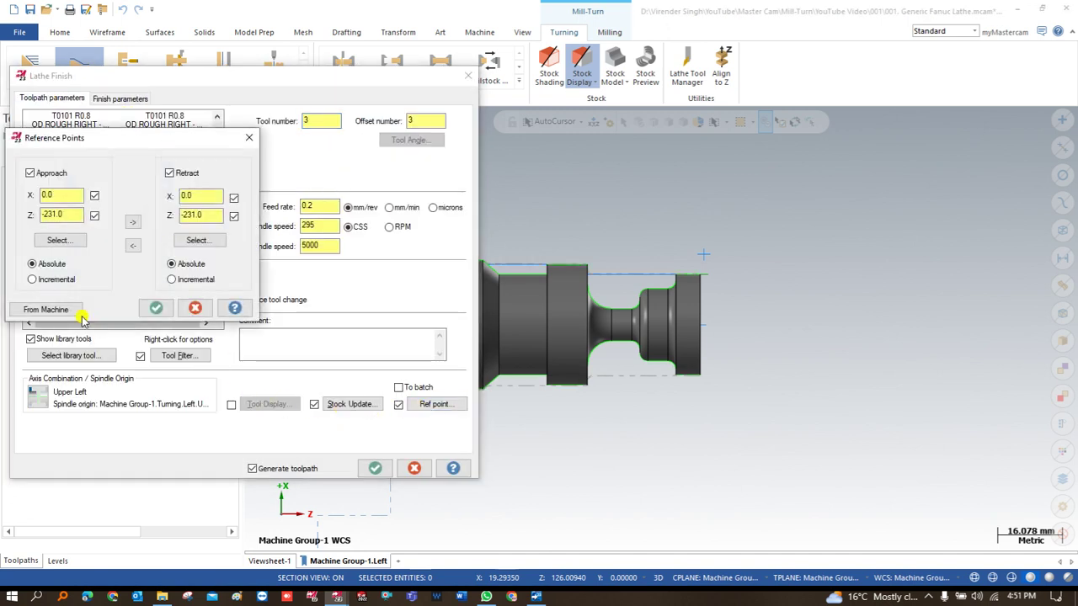
left_click(53, 241)
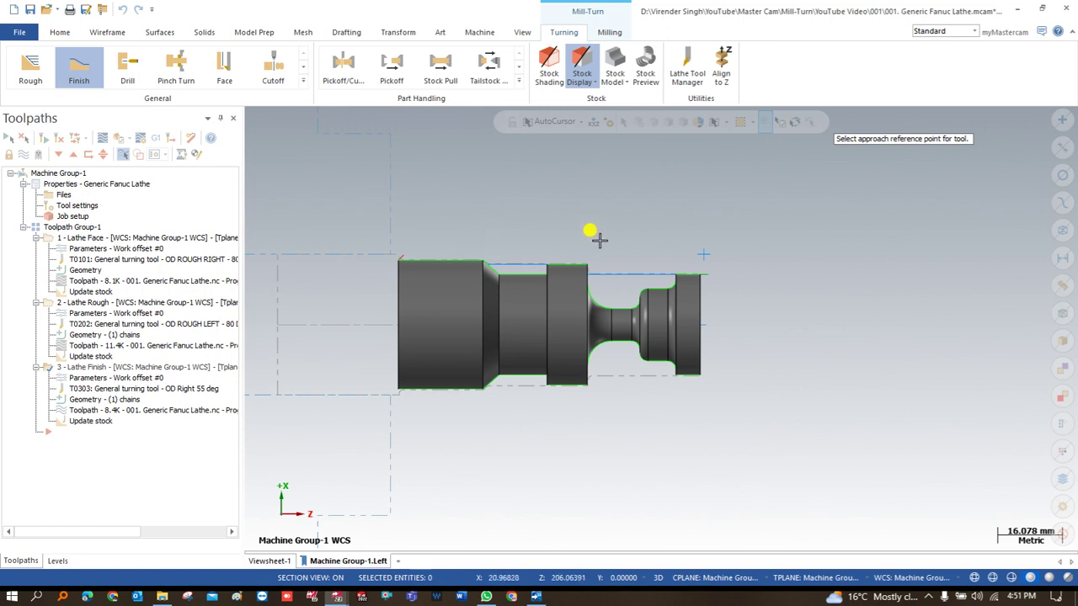
left_click(715, 241)
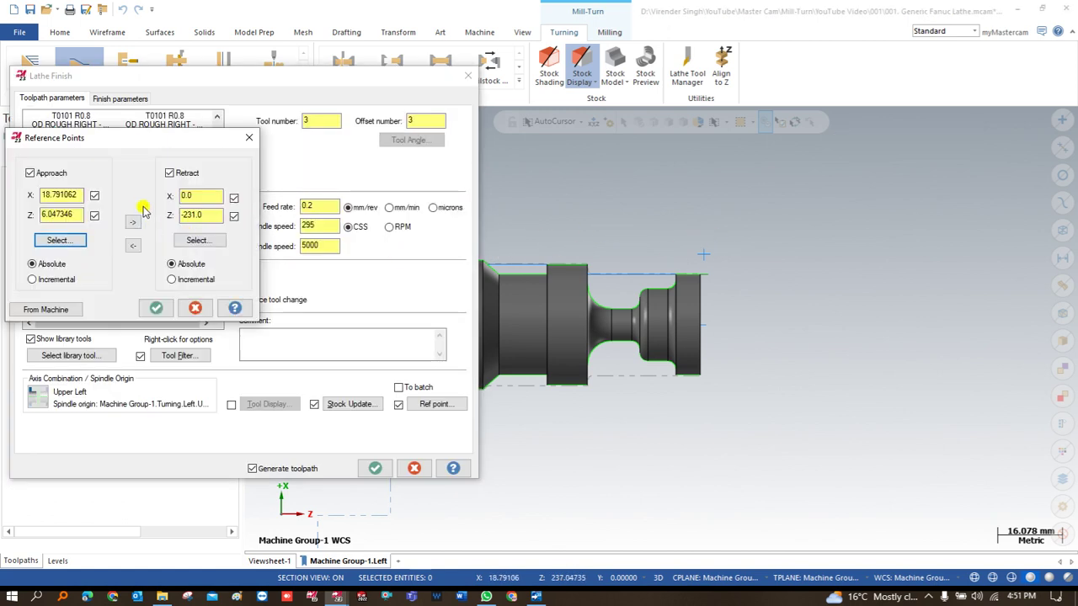
left_click(155, 308)
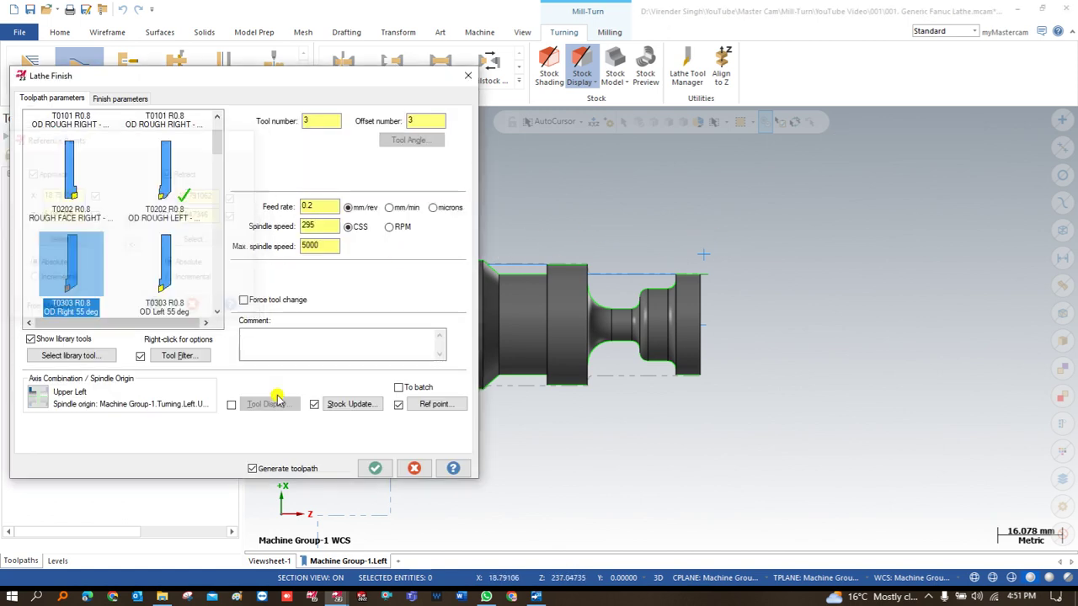
left_click(374, 468)
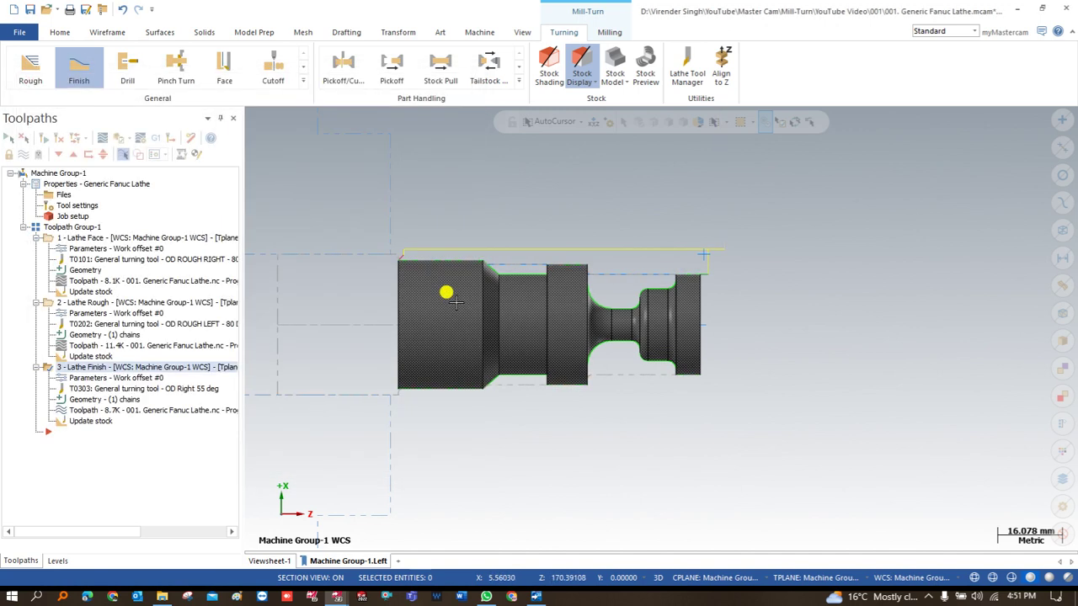
scroll(455, 302, "up", 1)
scroll(503, 277, "up", 1)
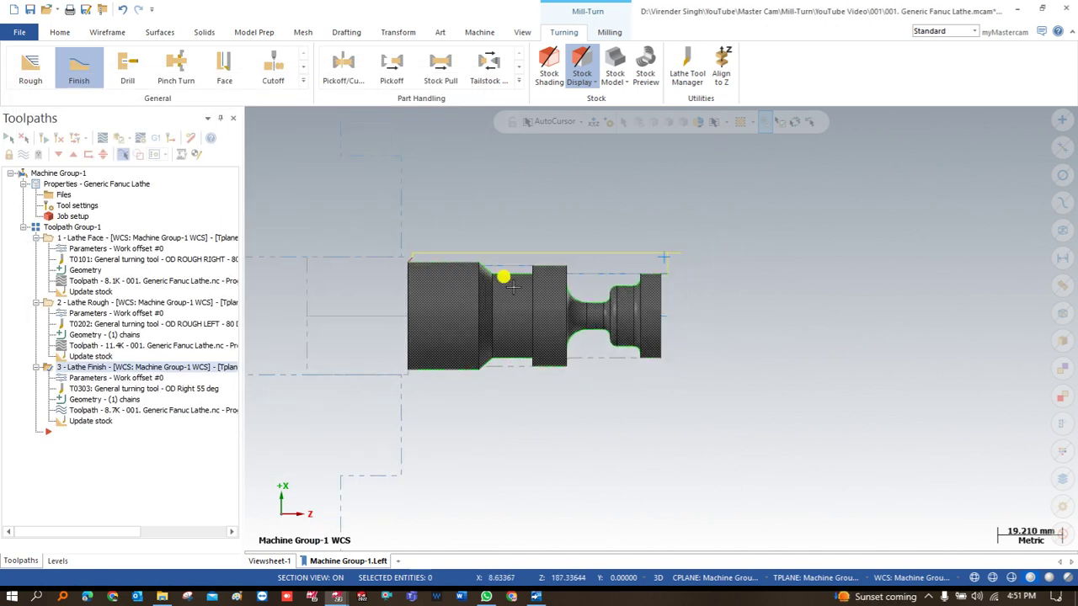
Start a Groove toolpath using the Multiple chains definition method.
left_click(303, 81)
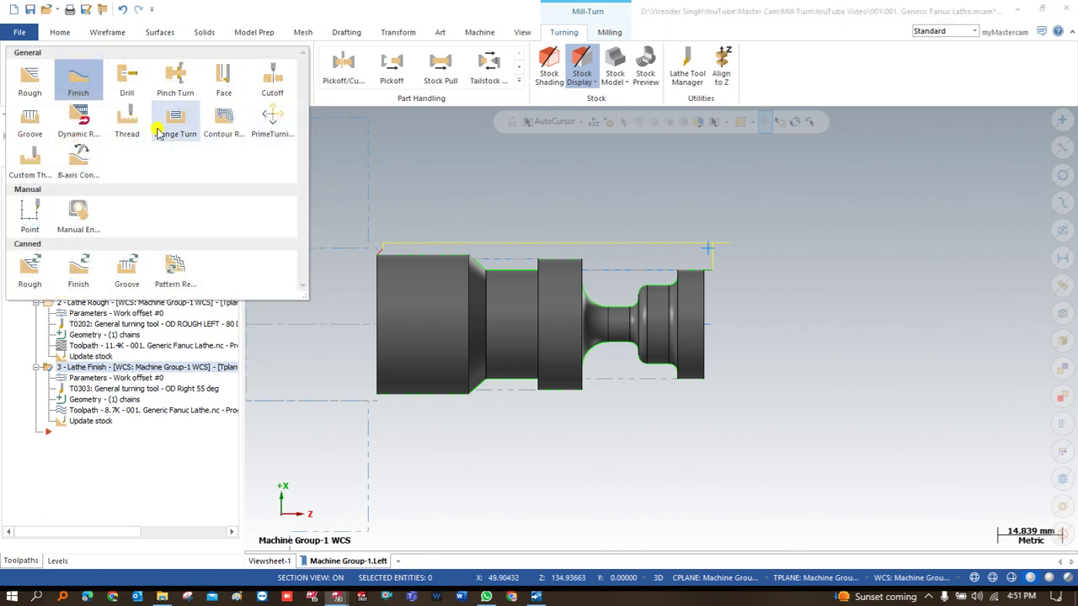
left_click(30, 120)
left_click(103, 232)
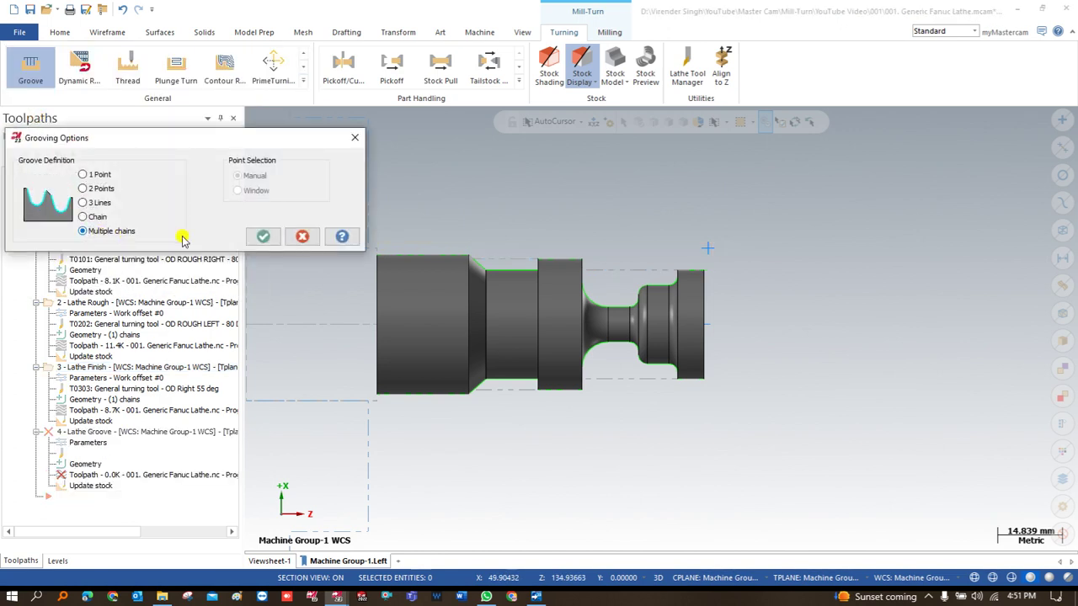
left_click(264, 237)
Chain the groove boundary edges on the part and accept the chaining.
scroll(646, 276, "up", 2)
scroll(691, 272, "up", 2)
middle_click_drag(690, 268, 648, 250)
left_click(695, 261)
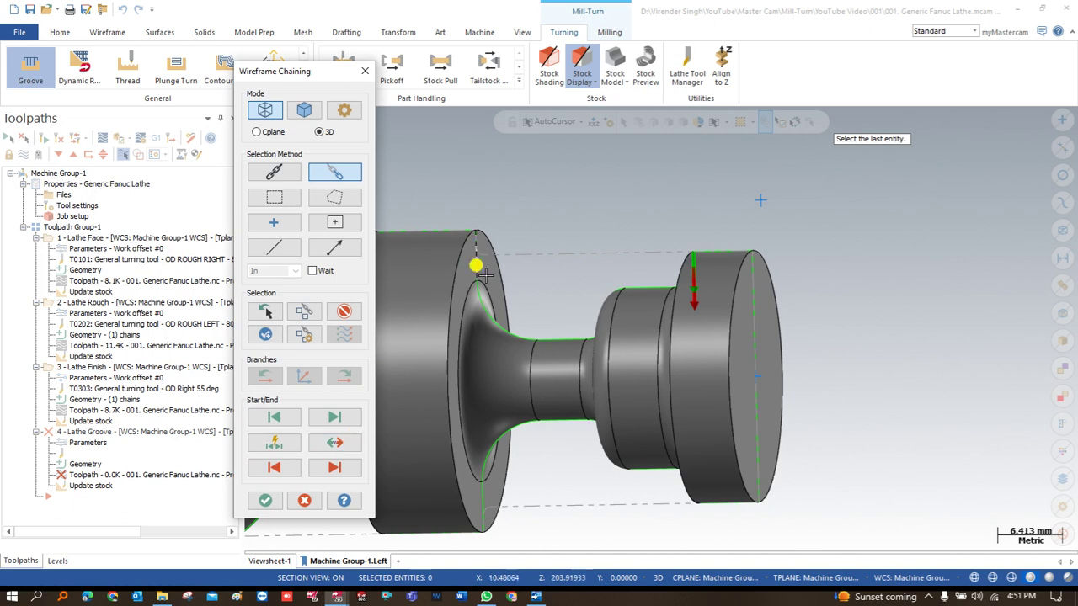
left_click(472, 232)
scroll(384, 348, "down", 3)
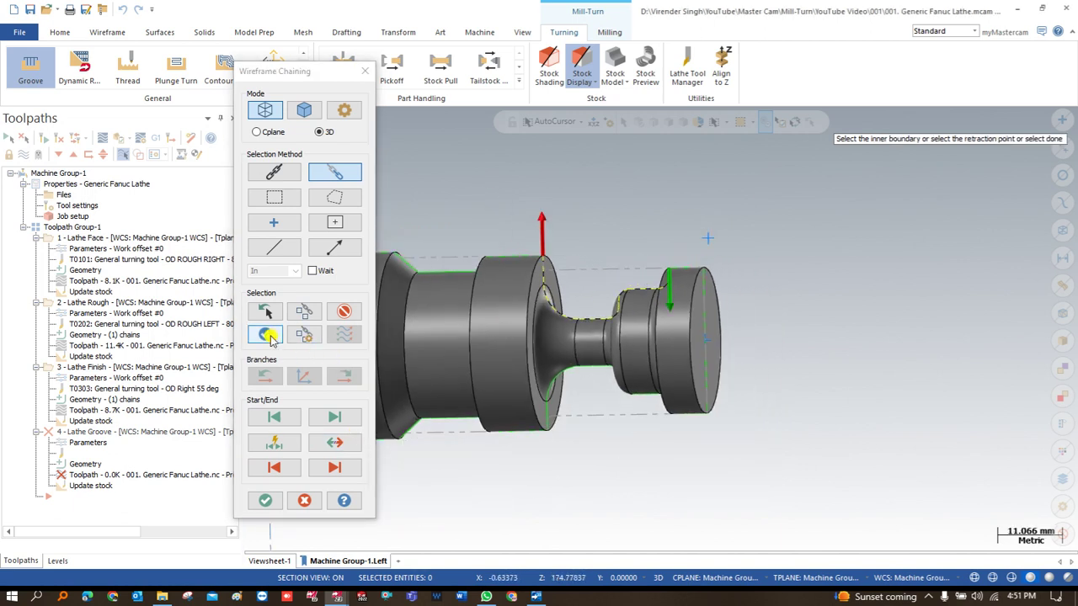
middle_click_drag(719, 298, 655, 286)
scroll(512, 250, "up", 3)
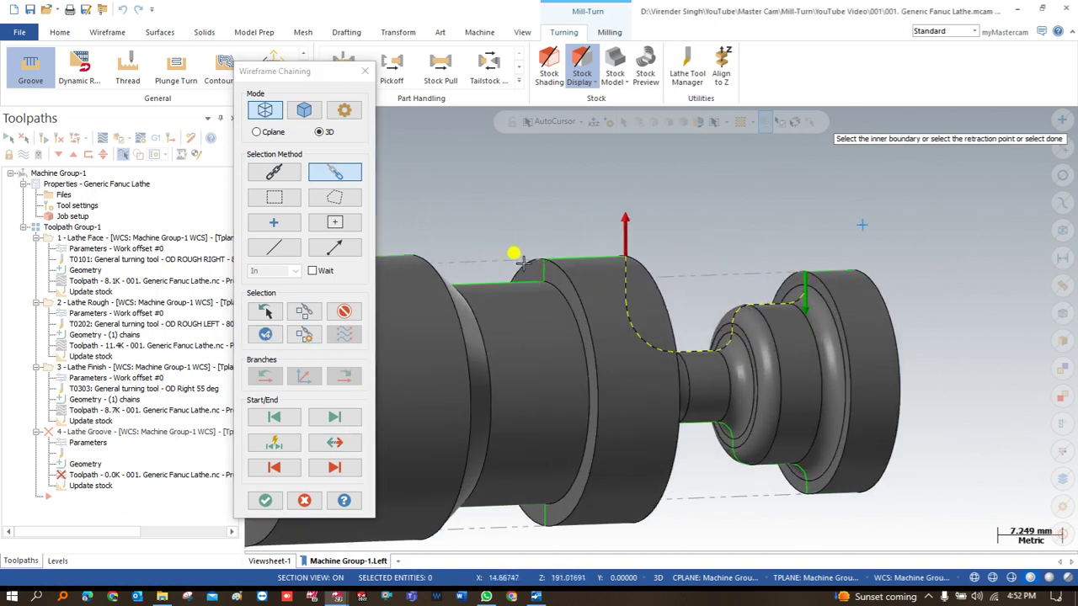
left_click(532, 251)
scroll(630, 260, "down", 2)
left_click(480, 260)
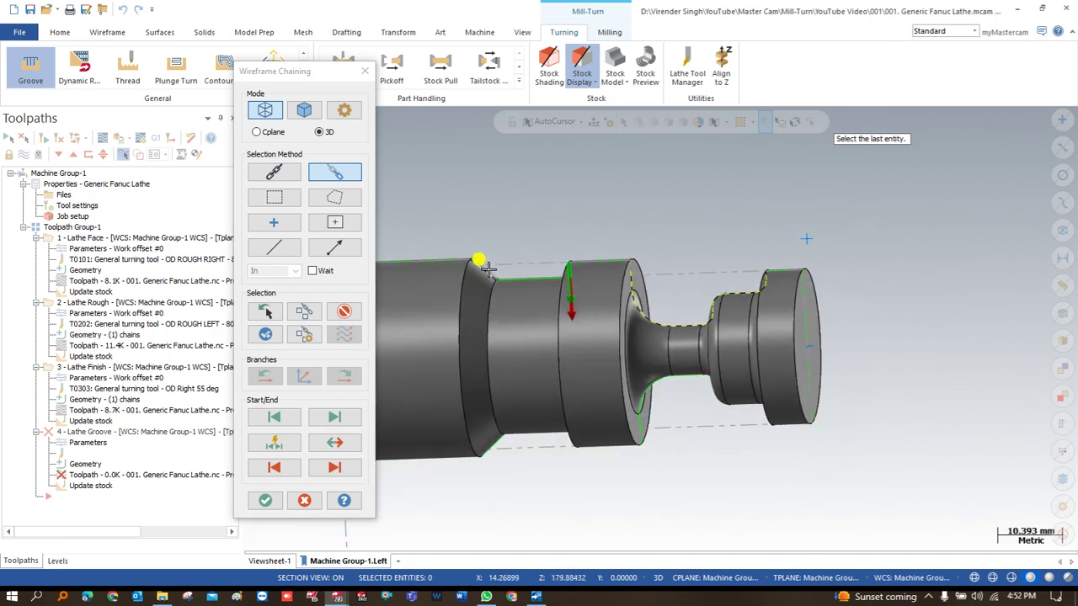
left_click(264, 500)
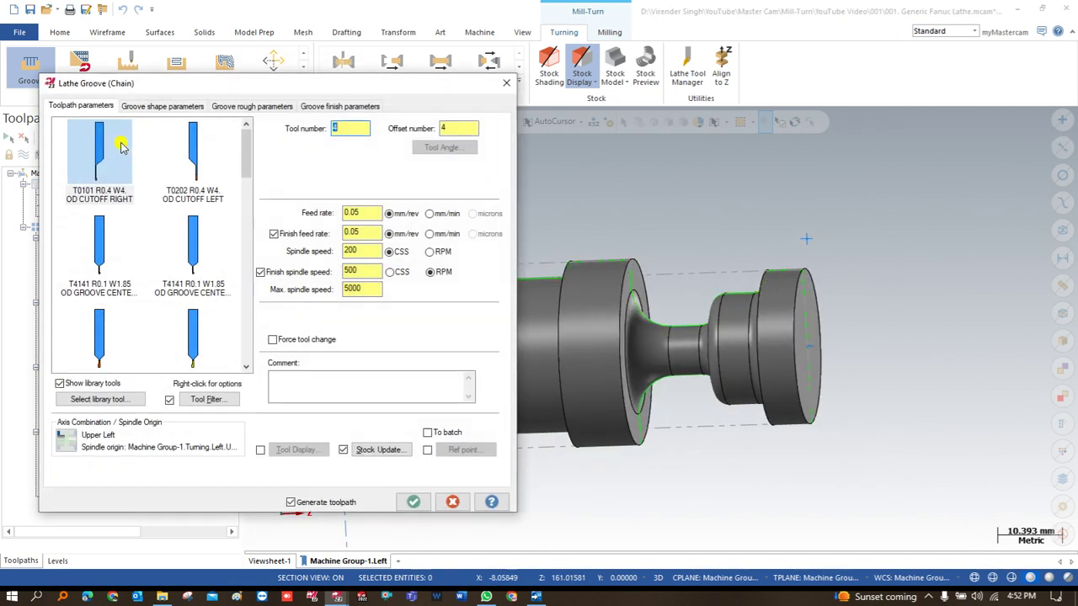
Pick the T4545 OD Groove Left Medium tool and set an approach reference point right of the part.
scroll(178, 252, "down", 2)
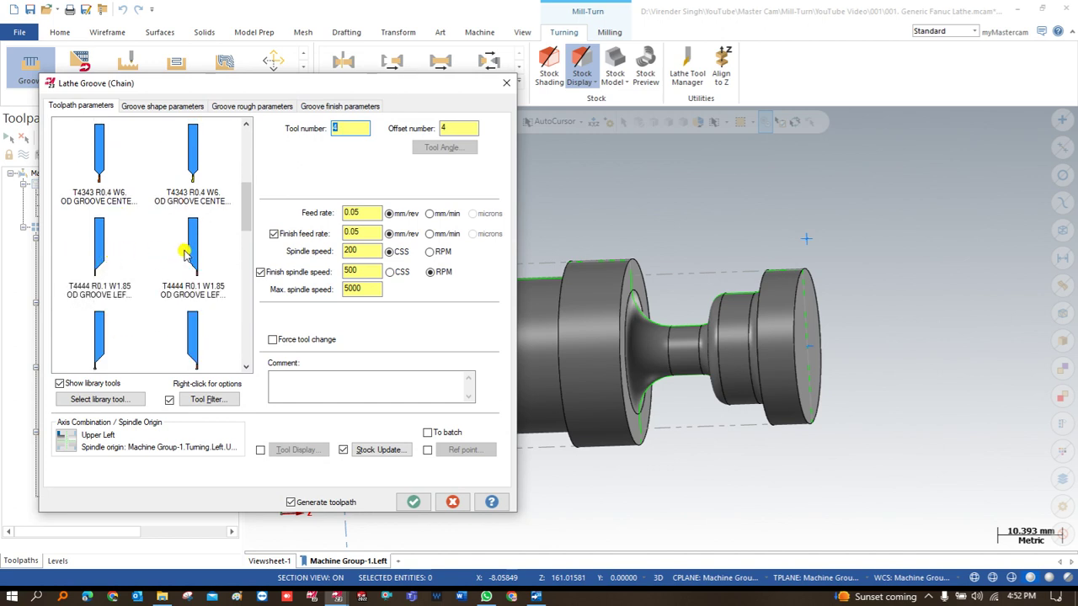
left_click(101, 332)
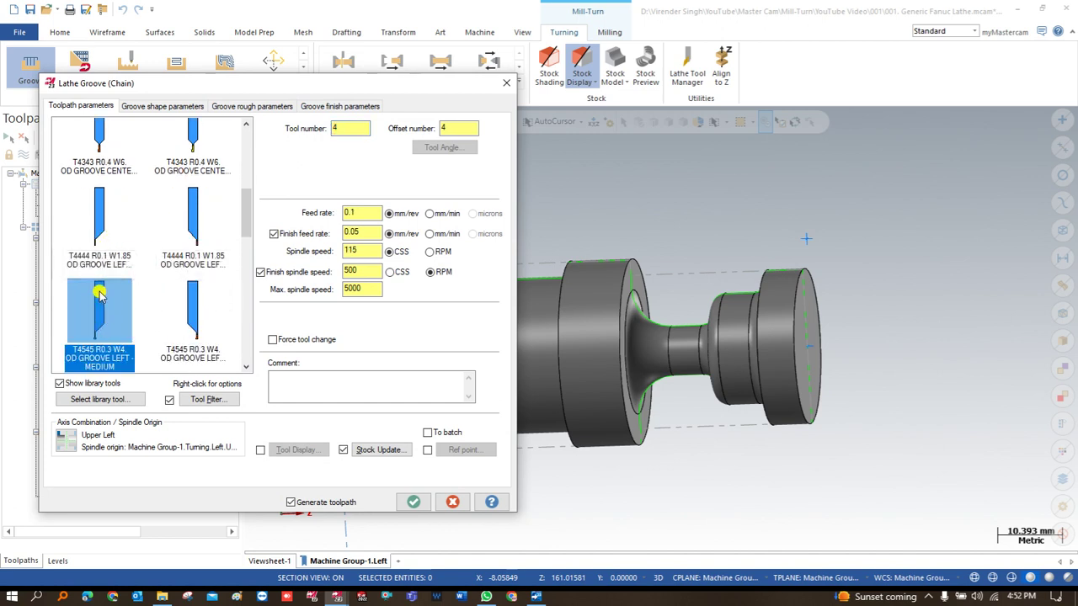
left_click(427, 450)
left_click(462, 450)
left_click(58, 242)
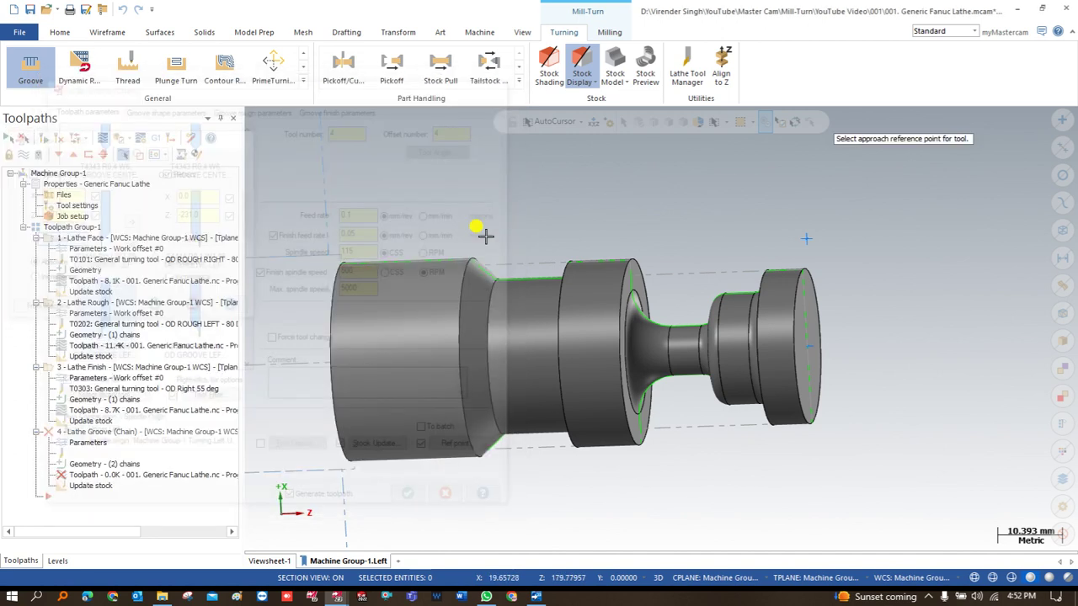
right_click(528, 167)
left_click(561, 284)
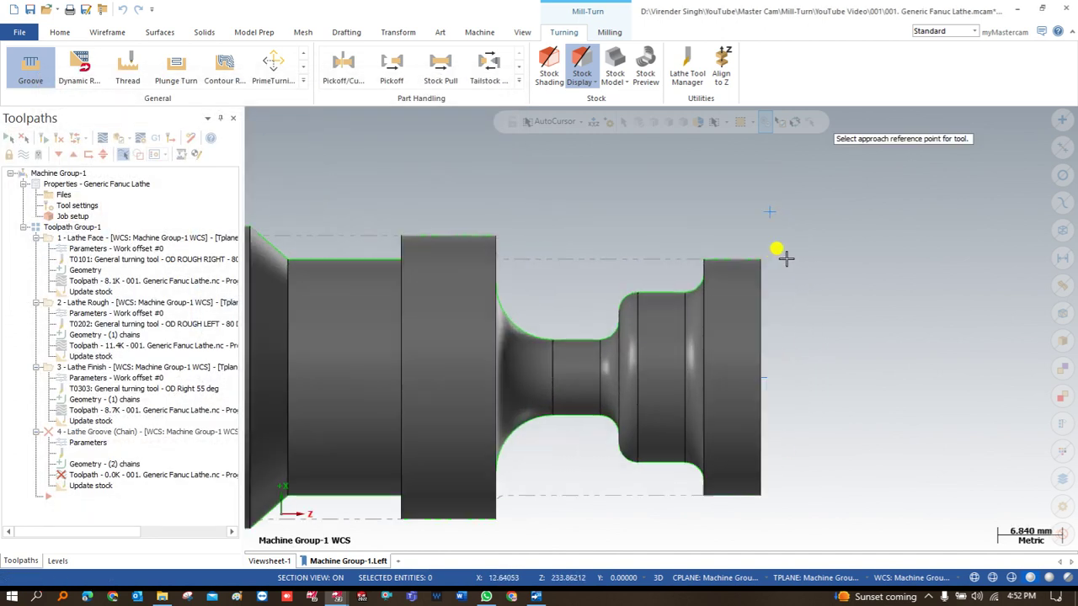
left_click(790, 178)
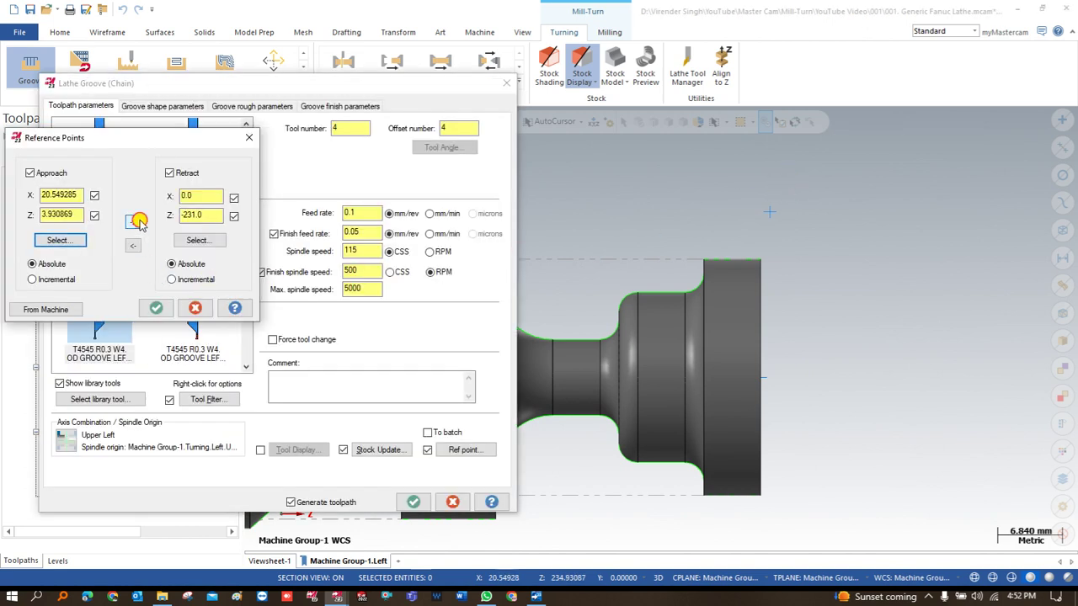
left_click(155, 307)
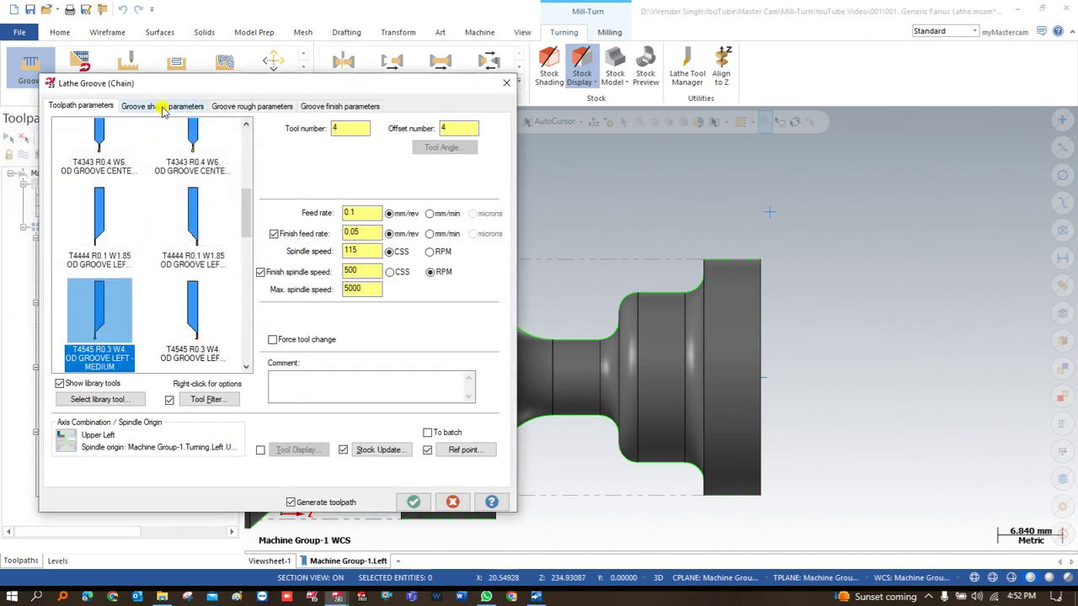
Set the groove walls to Smooth, adjust the finish pass overlap, and accept the groove settings.
left_click(162, 108)
left_click(251, 108)
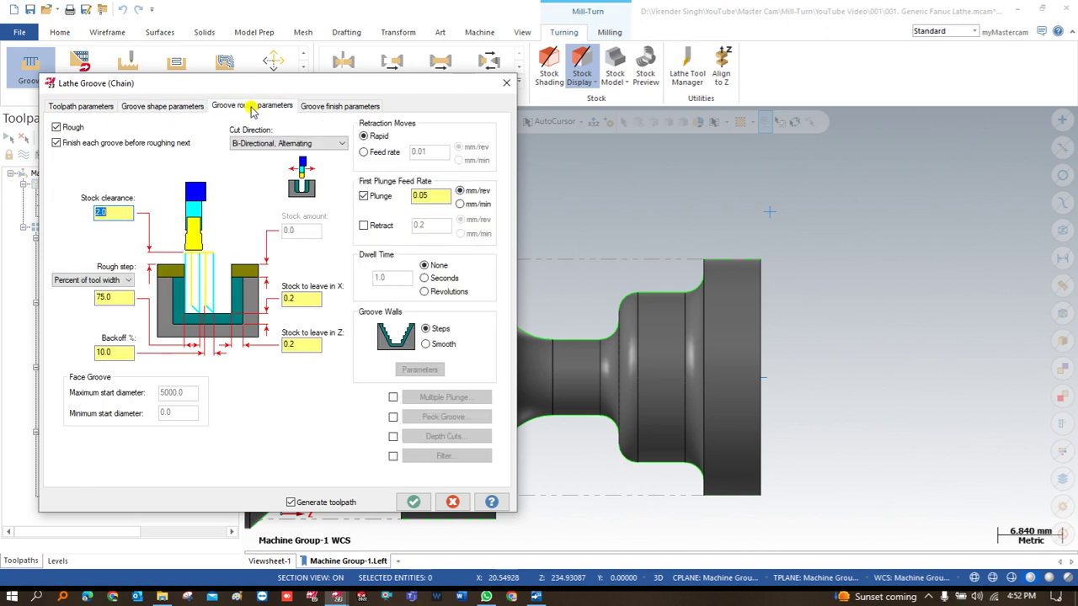
left_click(425, 344)
left_click(343, 106)
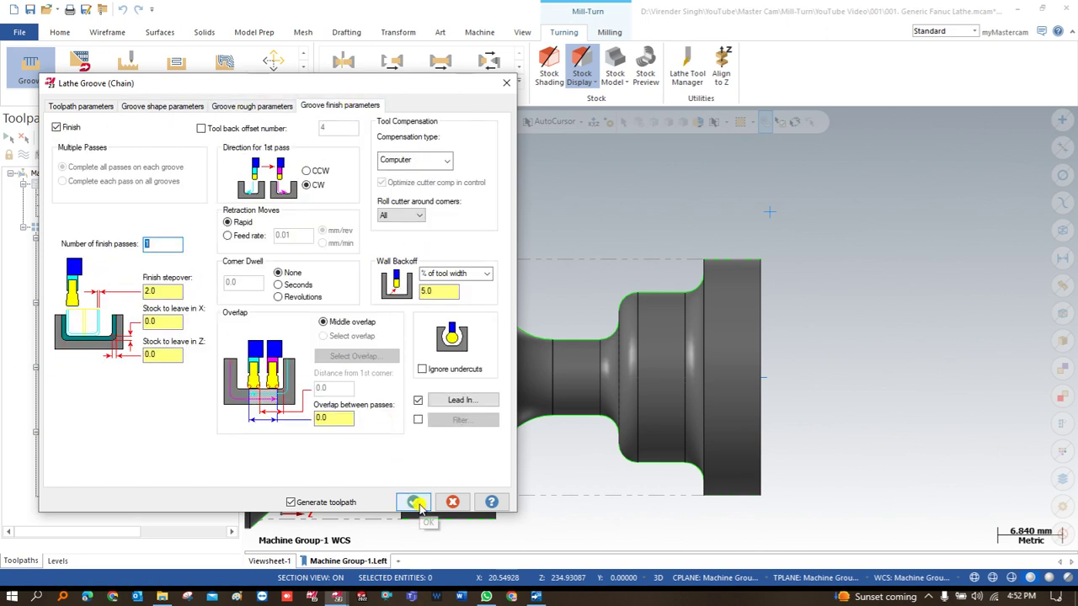
left_click(333, 417)
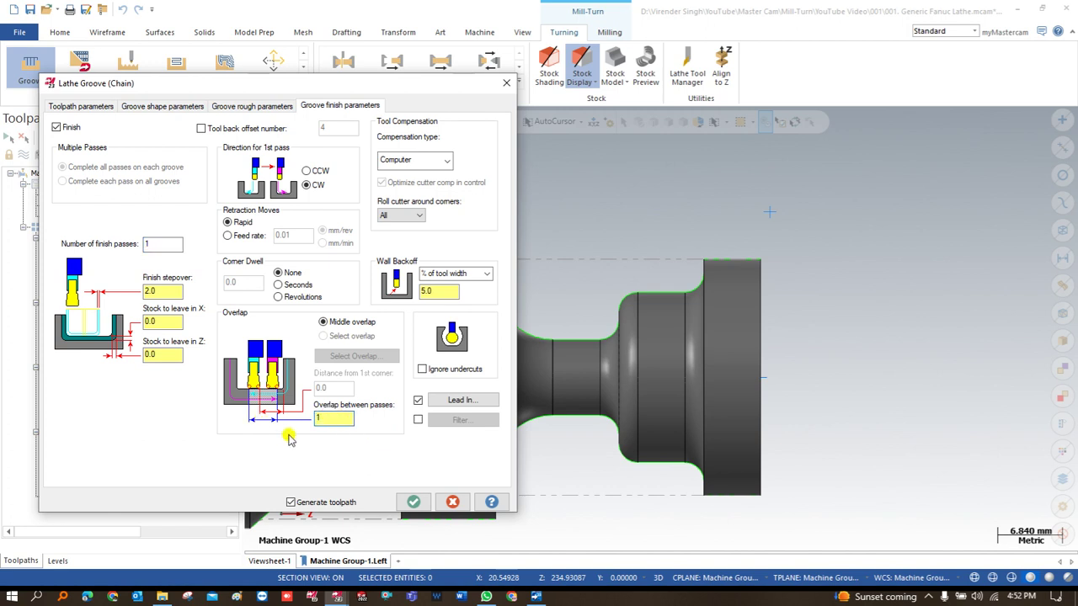
left_click(413, 502)
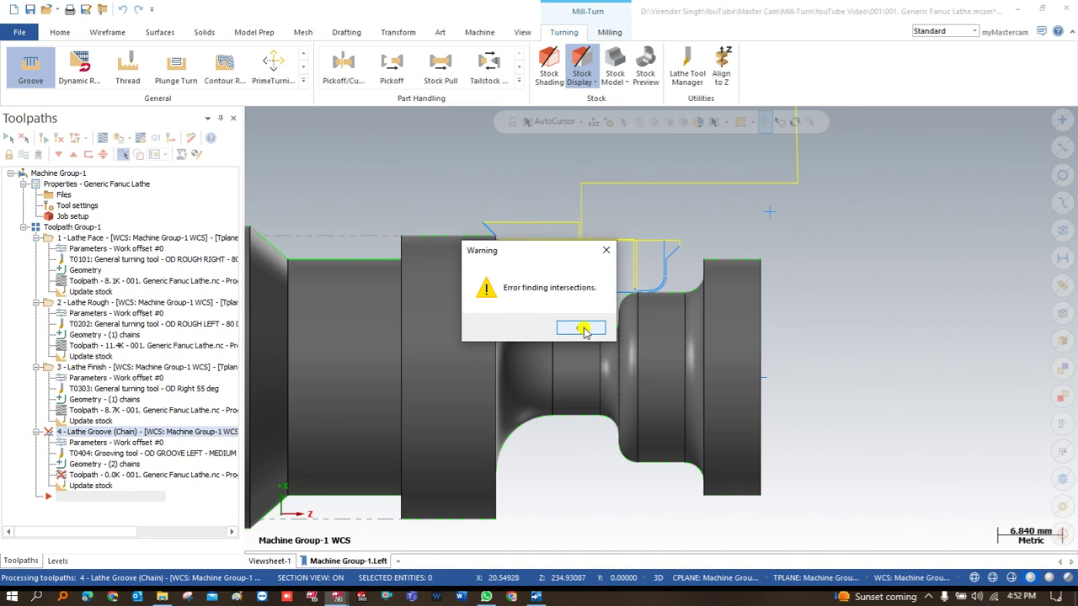
Dismiss the toolpath error warnings and keep the groove operation.
left_click(585, 329)
left_click(587, 329)
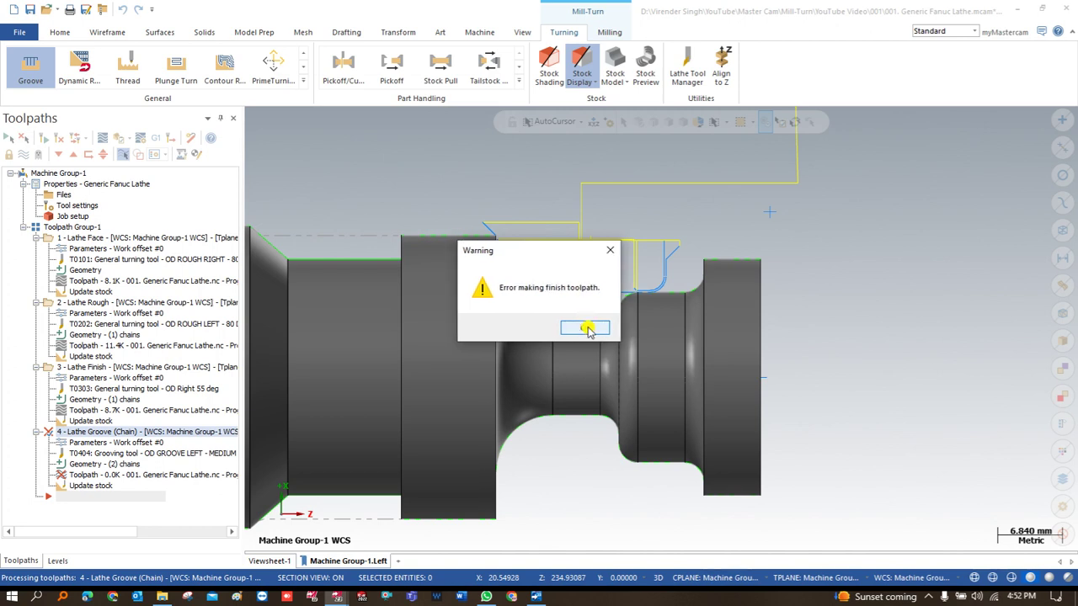
left_click(588, 329)
left_click(585, 331)
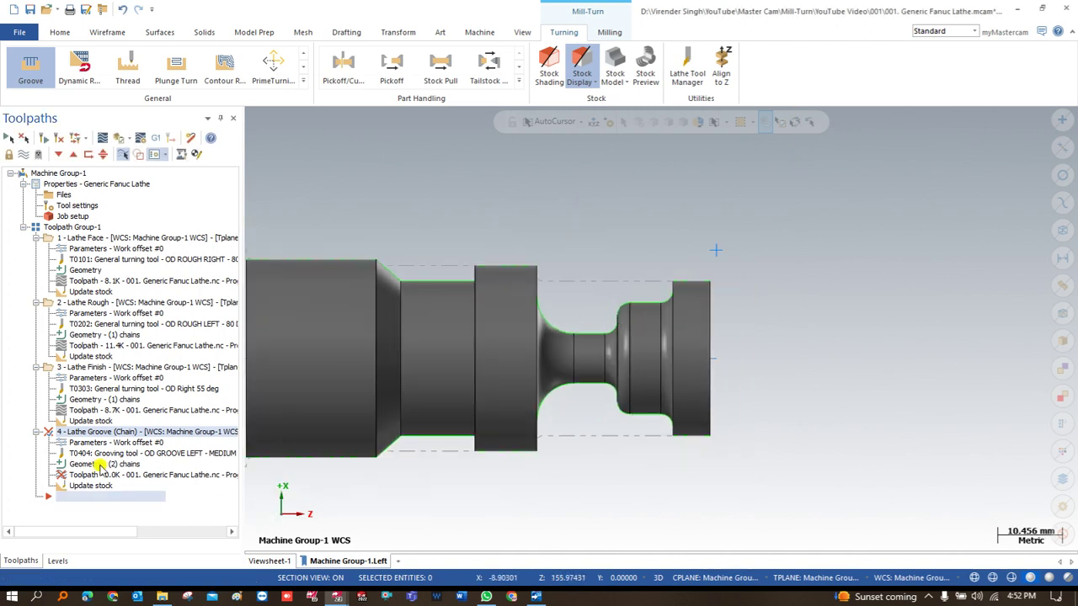
Delete Chain 2 from the groove operation's geometry and regenerate the groove toolpath.
left_click(100, 465)
left_click(55, 197)
right_click(56, 197)
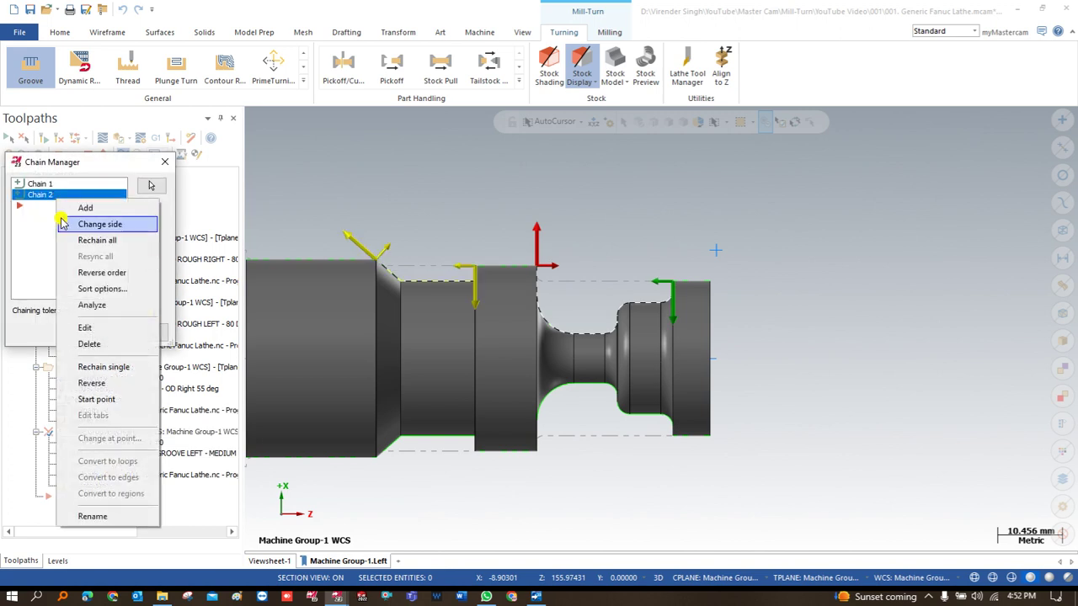
left_click(88, 343)
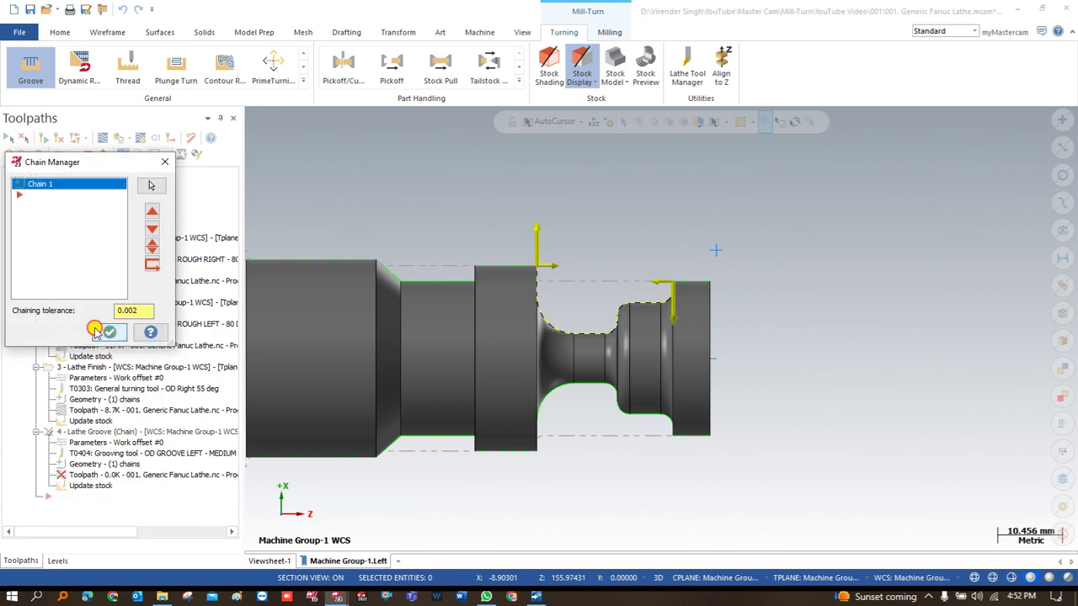
left_click(105, 331)
left_click(43, 140)
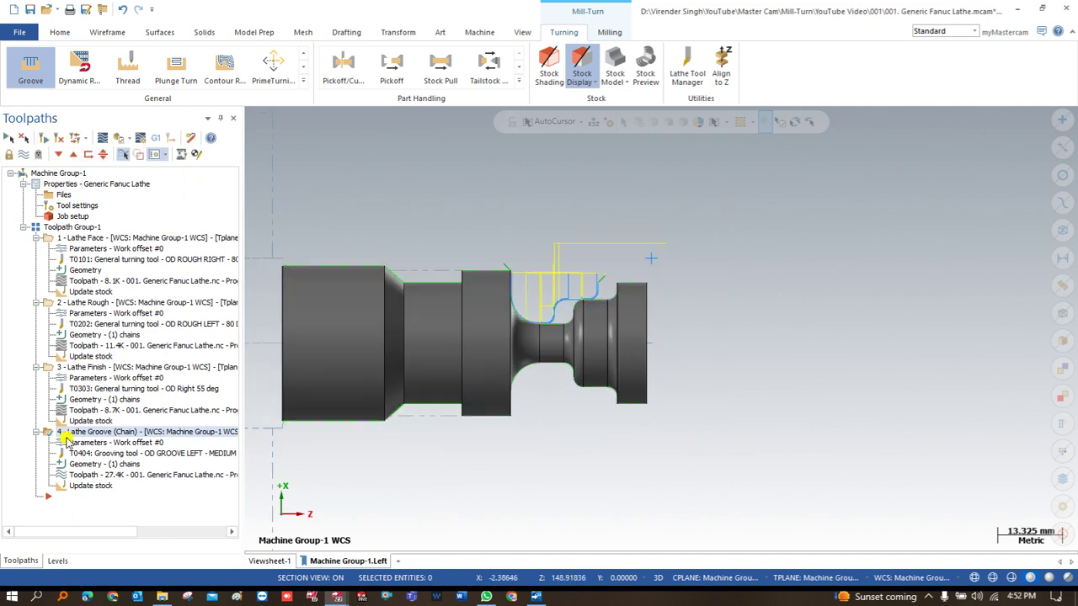
Duplicate the groove operation as operation 5 and rechain it to the groove boundary.
key("ctrl+c")
key("ctrl+v")
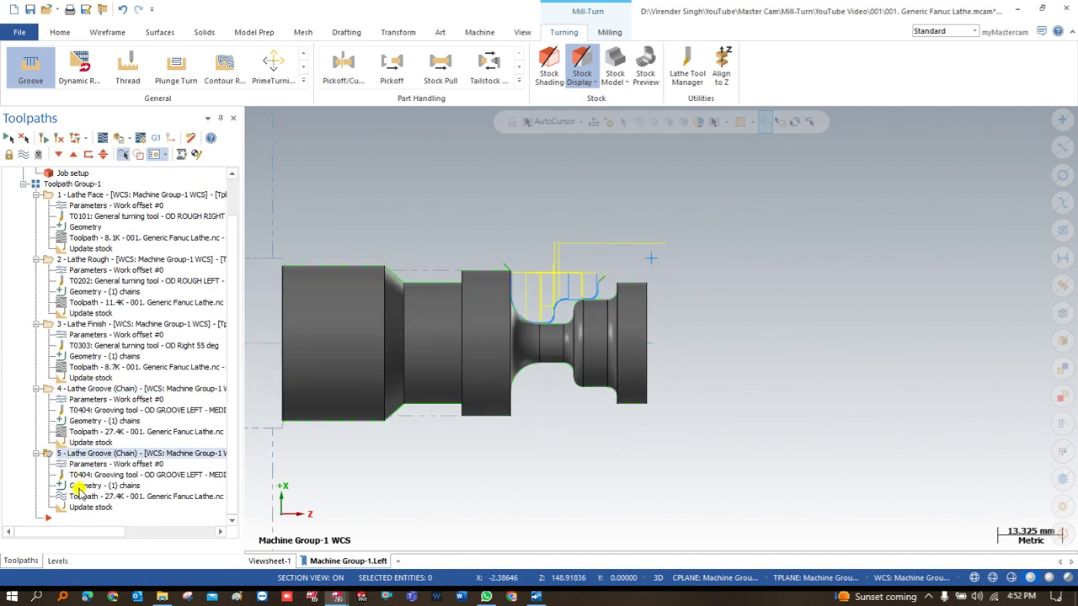
left_click(104, 485)
right_click(57, 249)
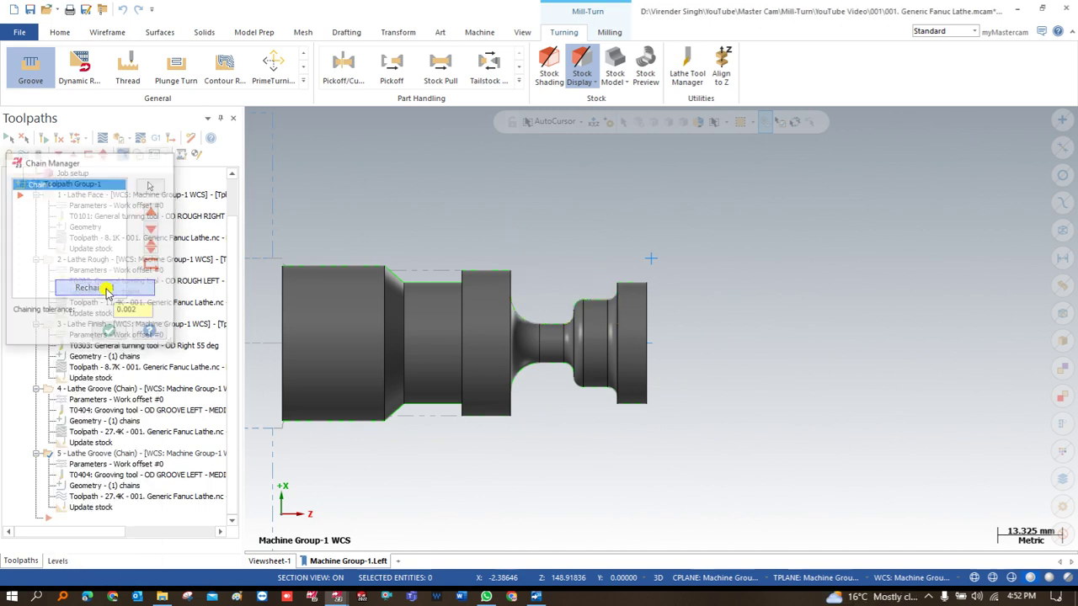
left_click(95, 283)
middle_click_drag(435, 290, 399, 272)
left_click(392, 269)
left_click(264, 500)
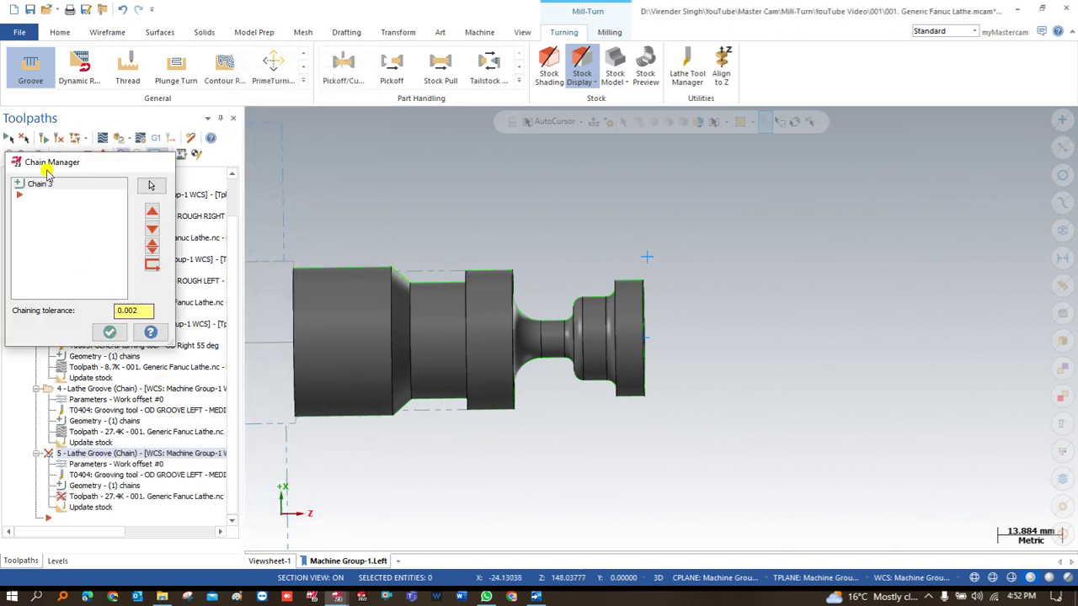
Regenerate operation 5 and dismiss the resulting errors and warnings messages.
left_click(44, 137)
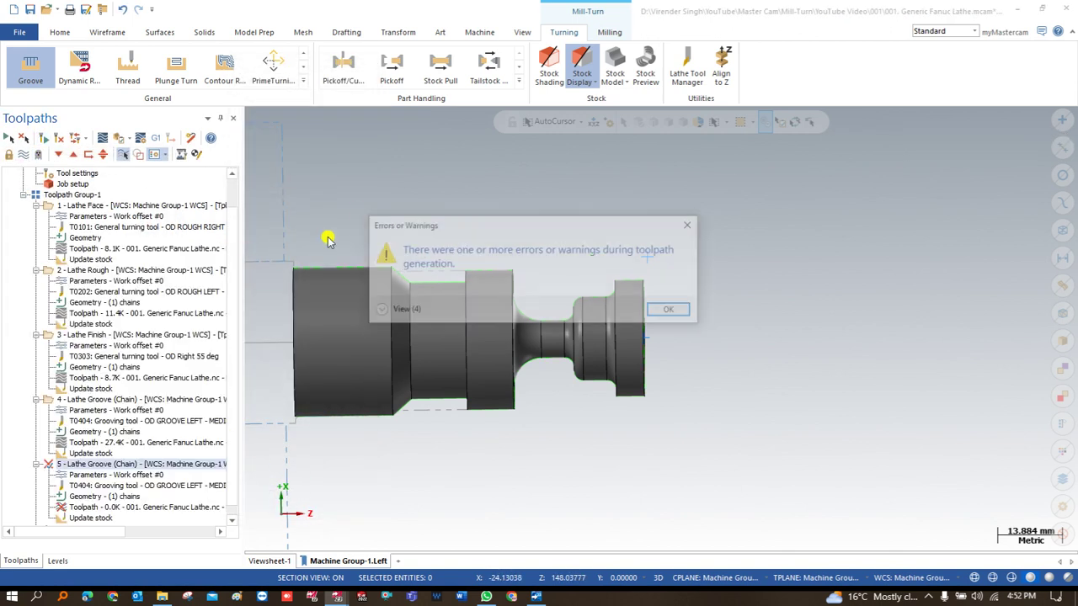
left_click(665, 311)
right_click(431, 252)
left_click(451, 302)
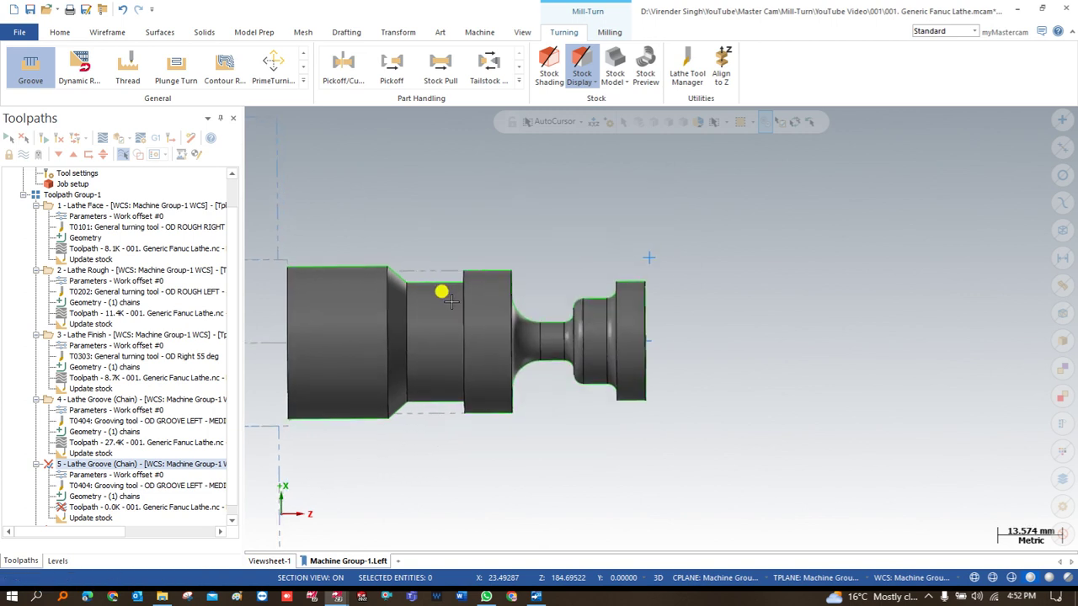
left_click(46, 140)
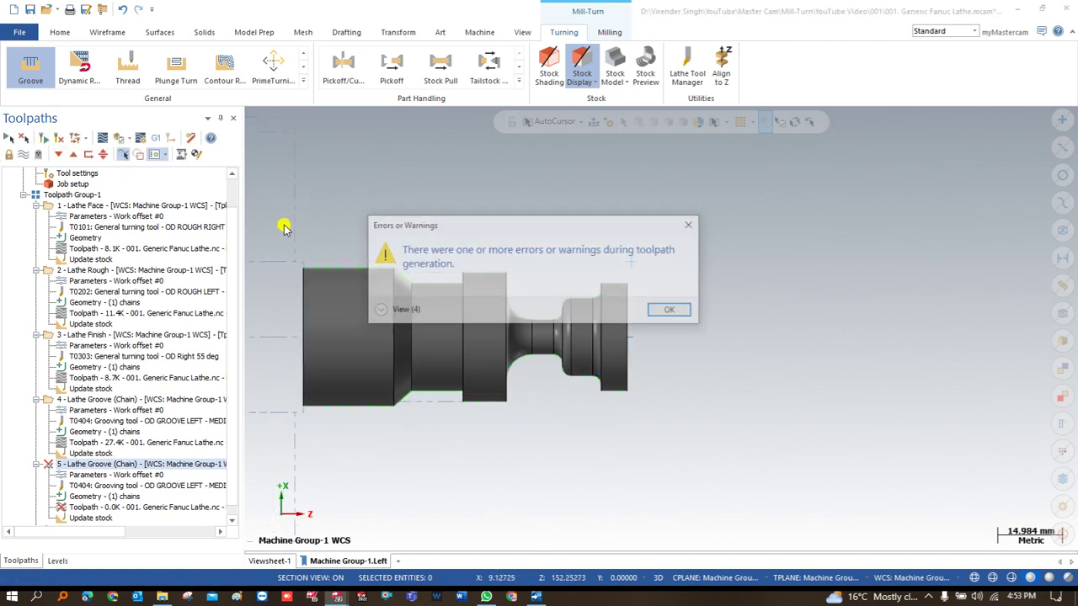
key("Return")
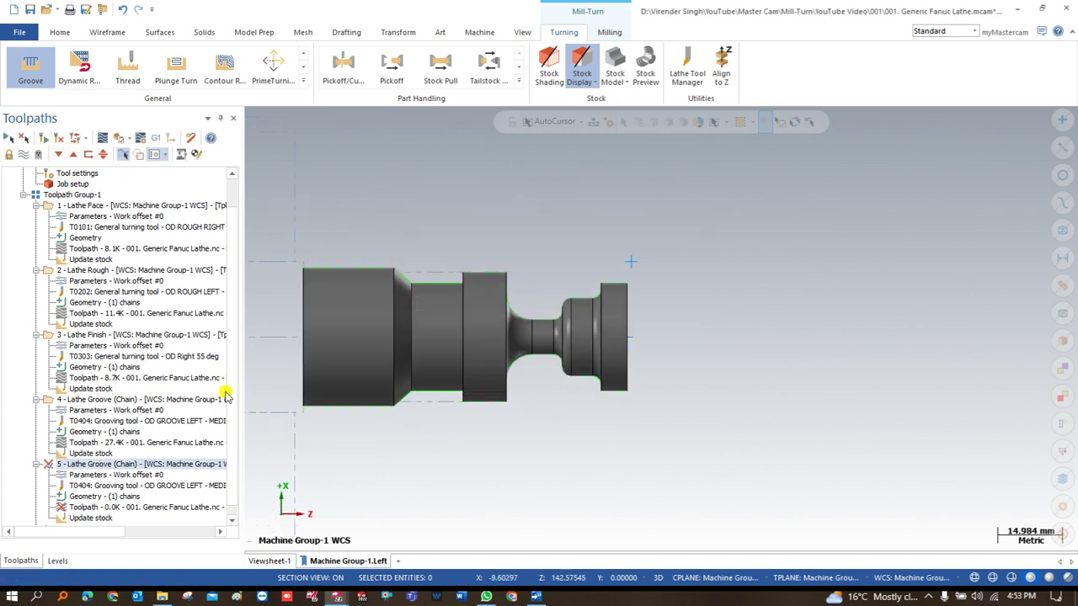
Edit operation 5's finish pass overlap, regenerate, and dismiss the error message.
left_click(96, 476)
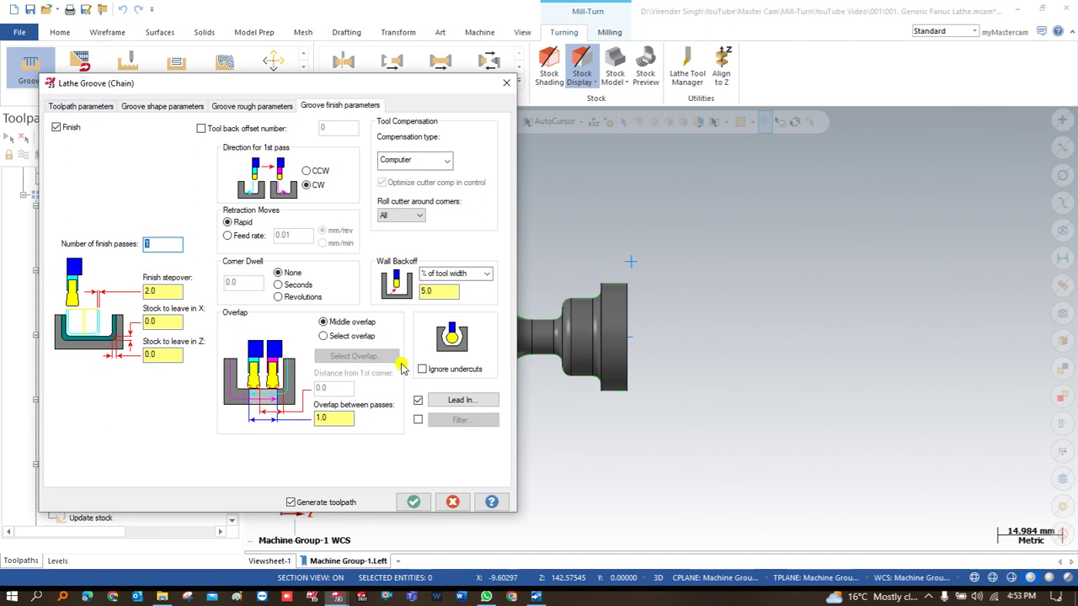
left_click(323, 416)
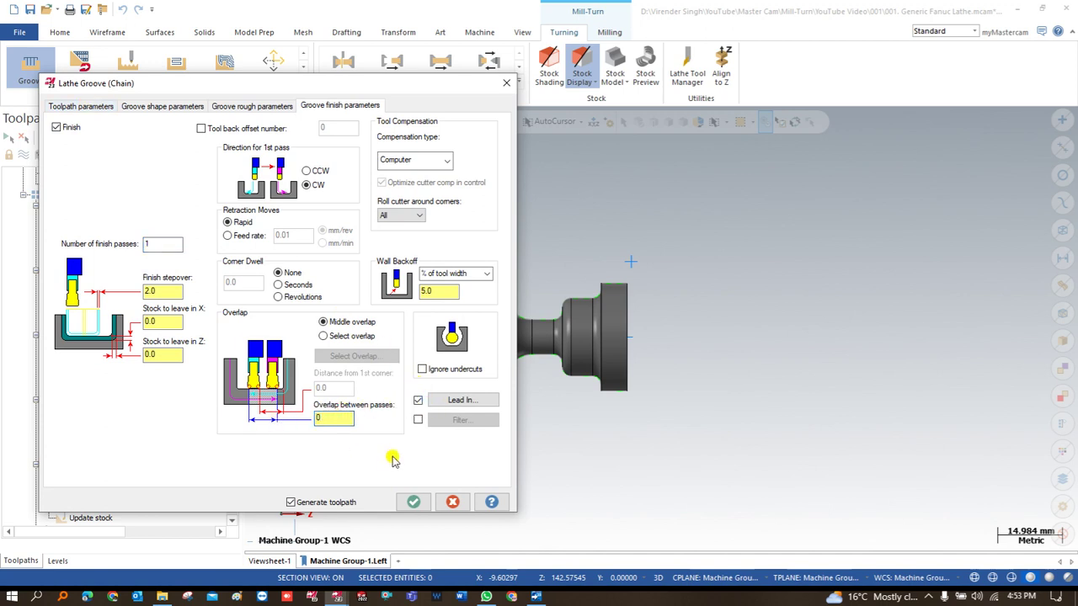
left_click(413, 501)
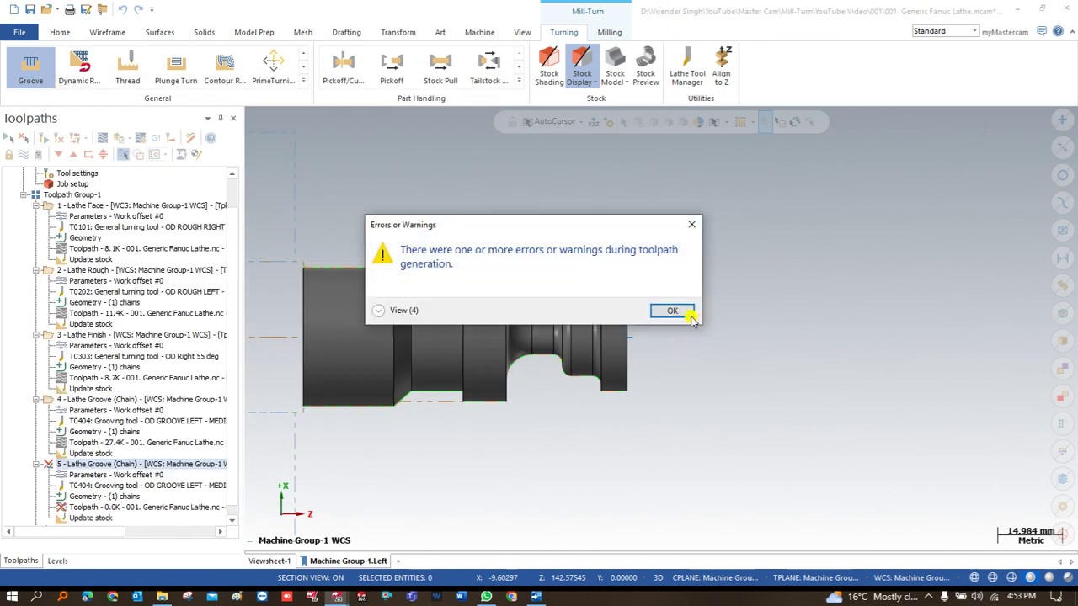
left_click(672, 311)
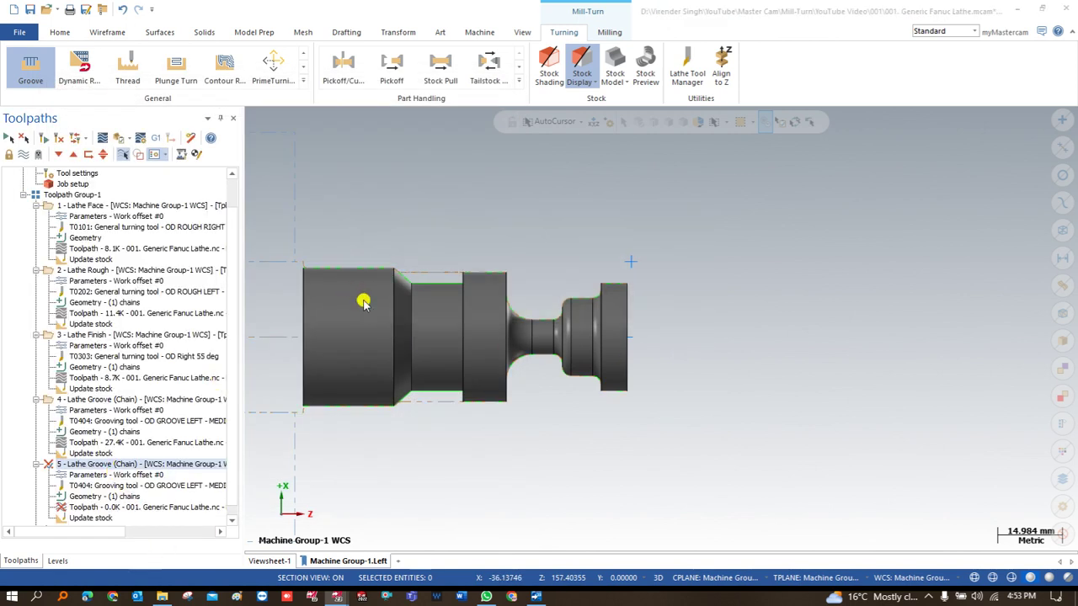
Switch operation 5 to the T4444 grooving tool and generate its groove toolpath.
left_click(261, 106)
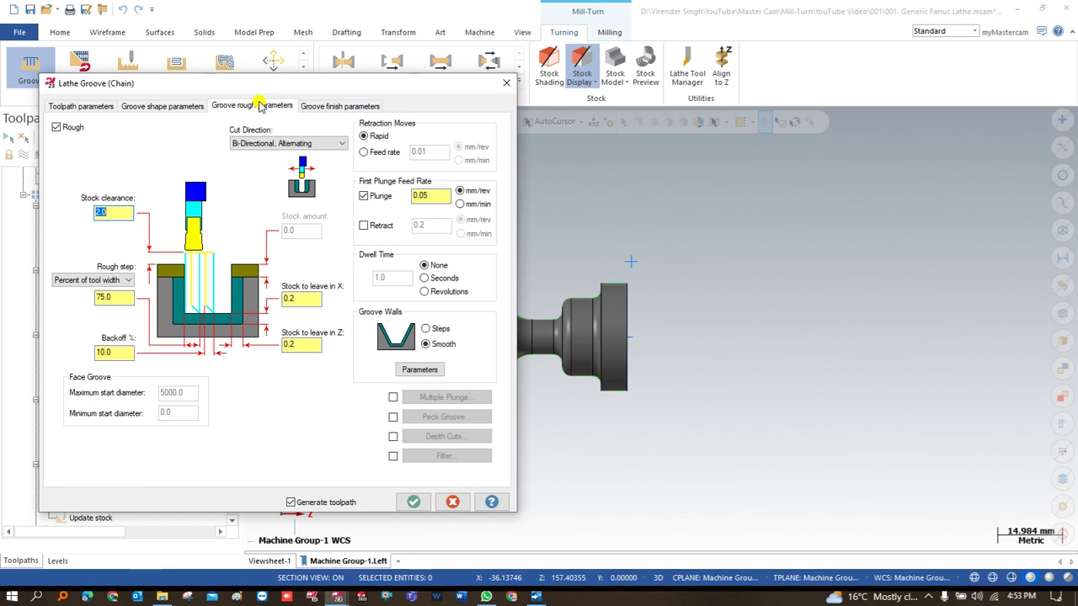
left_click(149, 108)
left_click(101, 108)
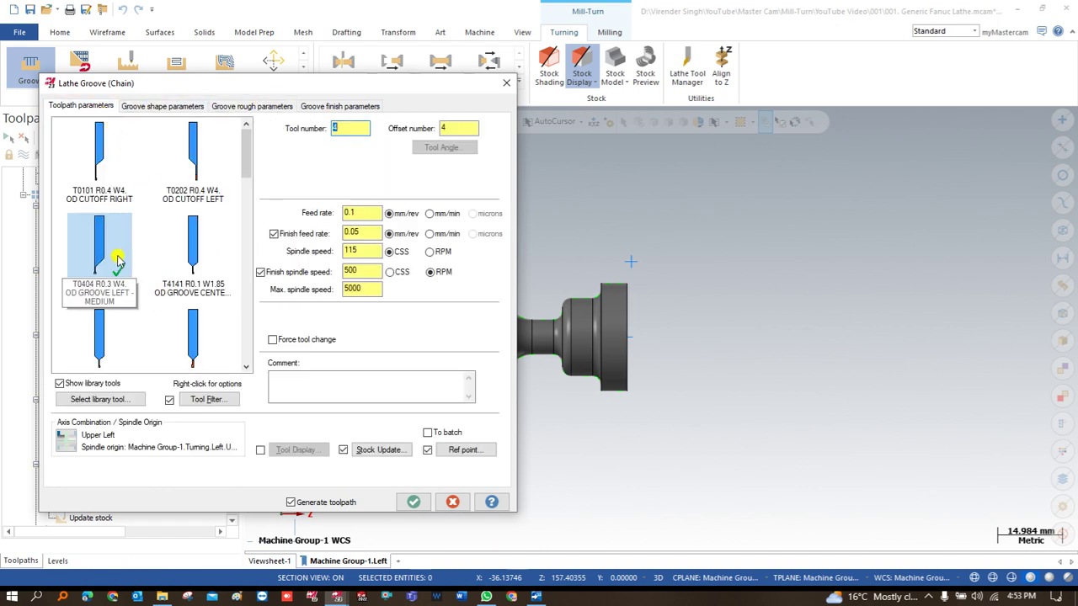
scroll(118, 282, "down", 3)
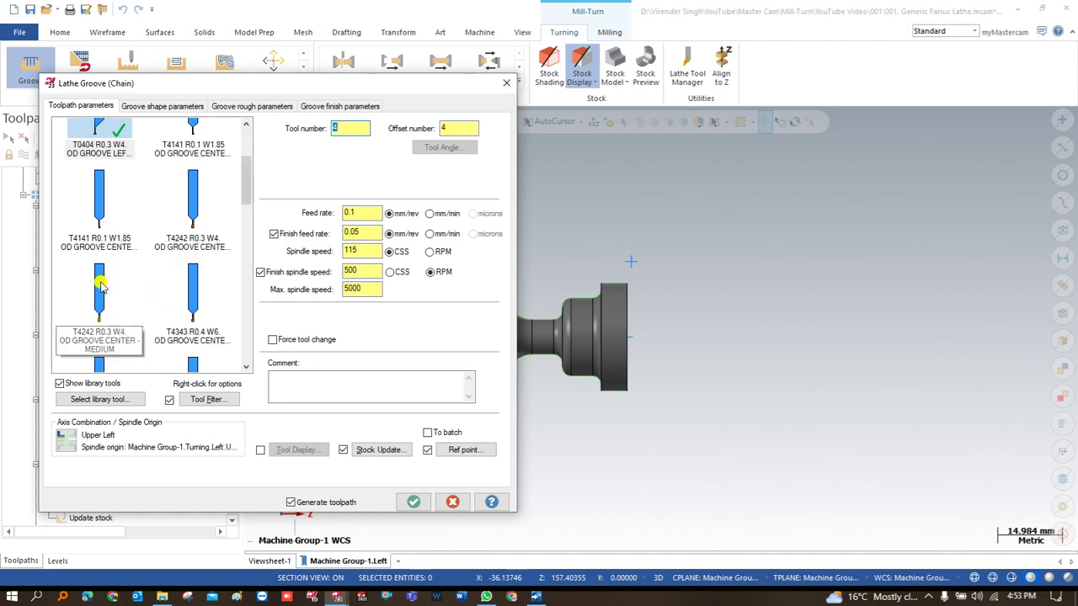
scroll(109, 267, "down", 3)
left_click(177, 242)
left_click(413, 502)
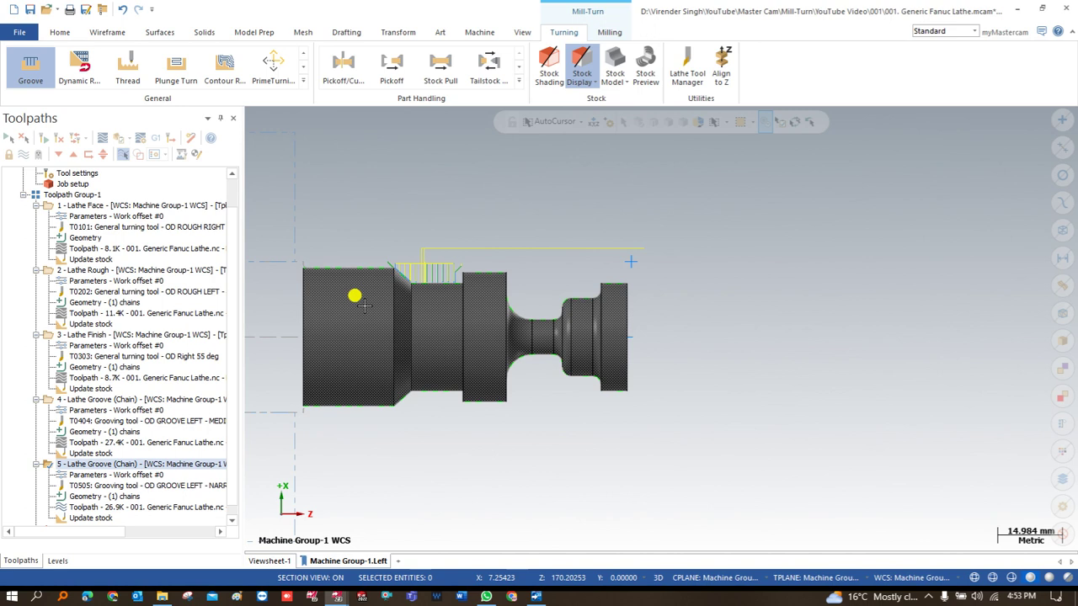
Display each toolpath in turn: face, rough, finish, and both grooves.
scroll(464, 299, "up", 2)
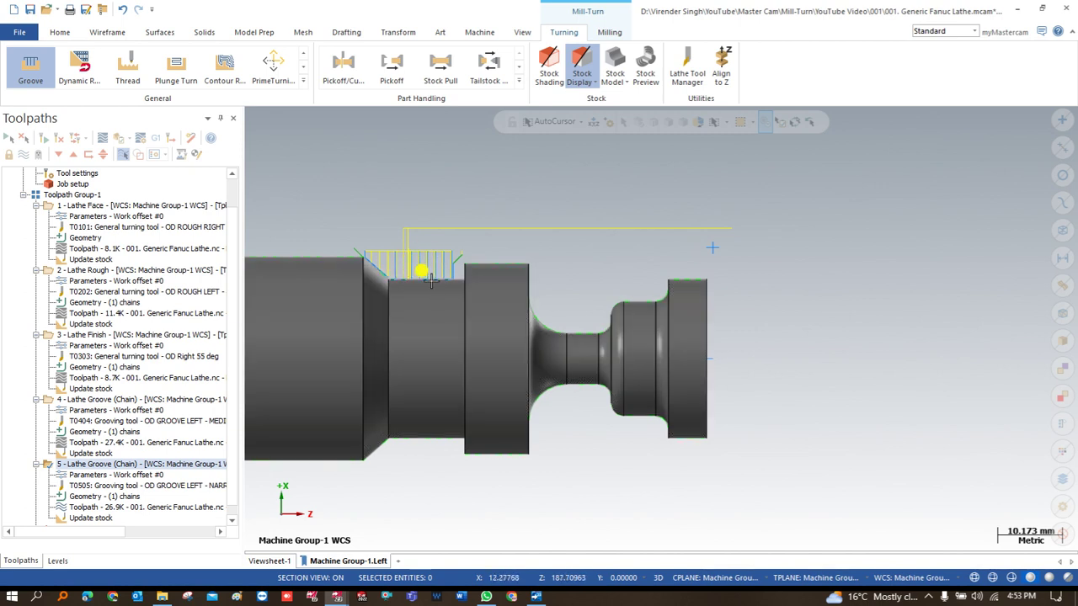
scroll(411, 266, "down", 1)
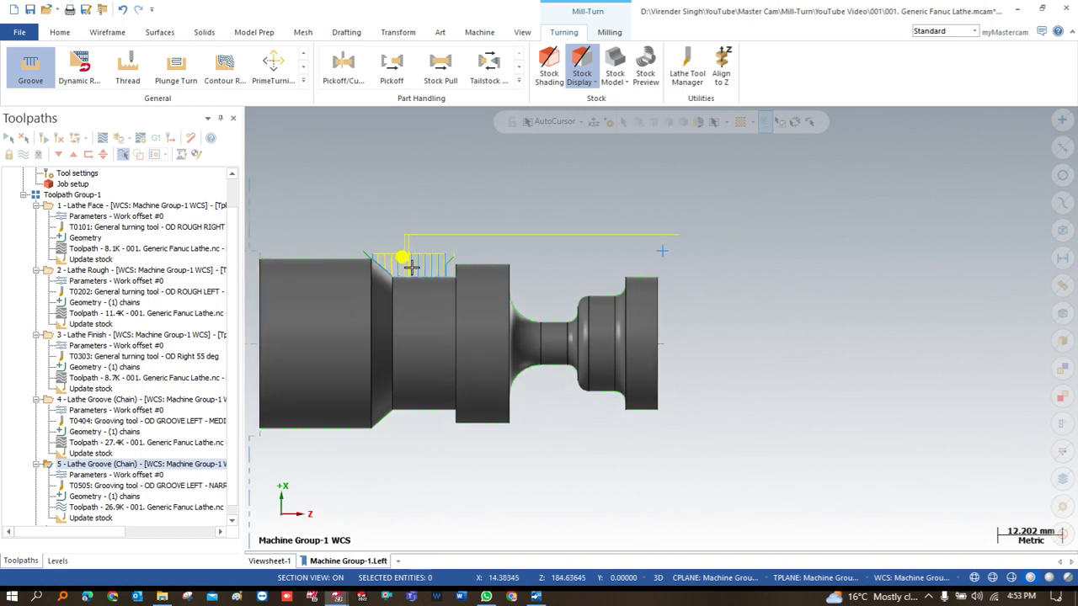
left_click(53, 206)
left_click(60, 270)
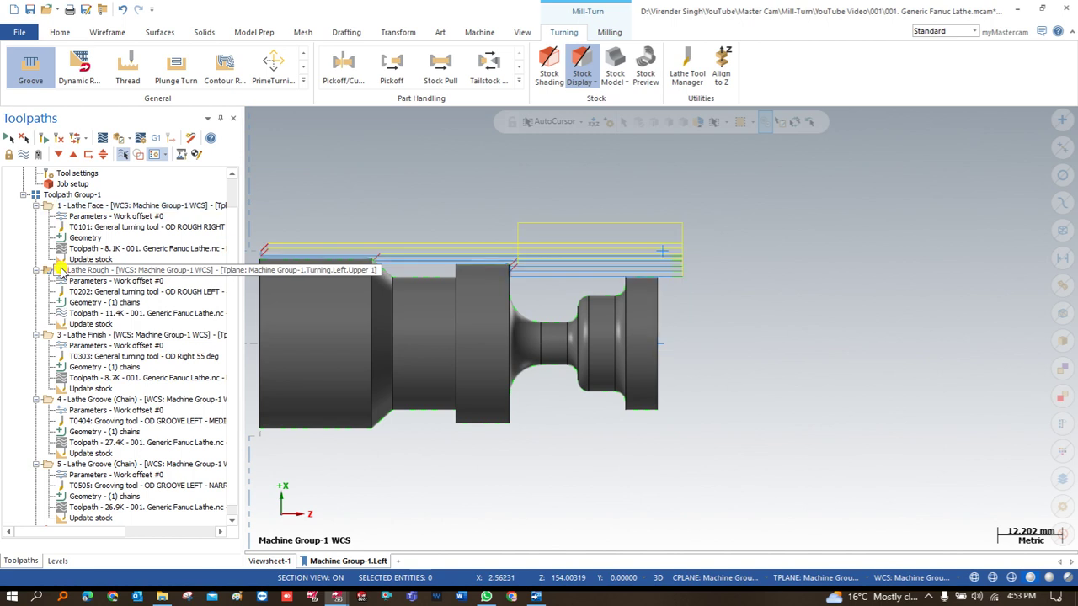
left_click(64, 335)
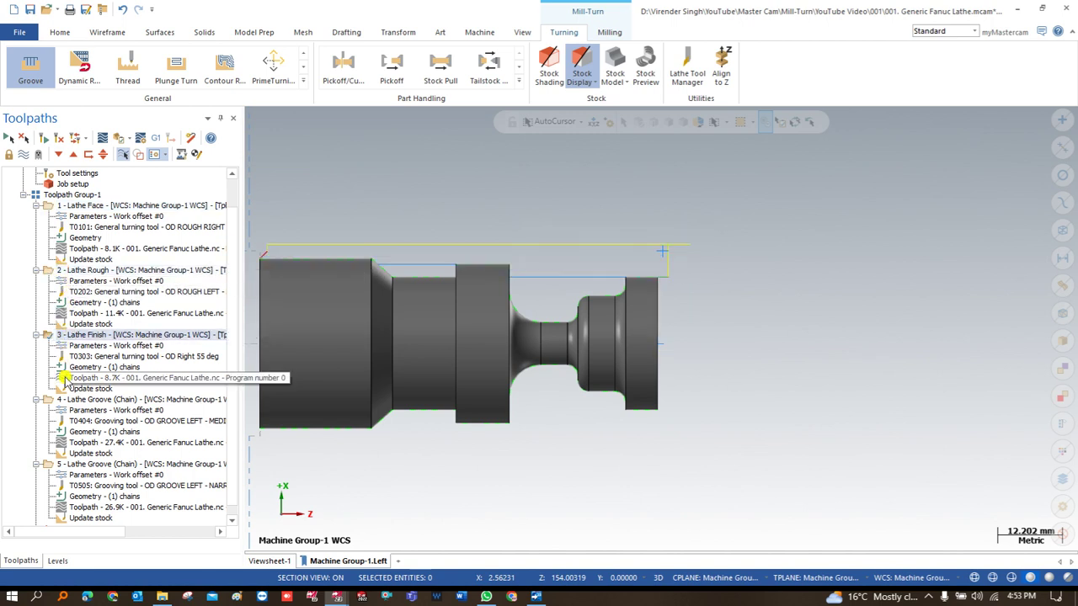
left_click(68, 400)
left_click(72, 464)
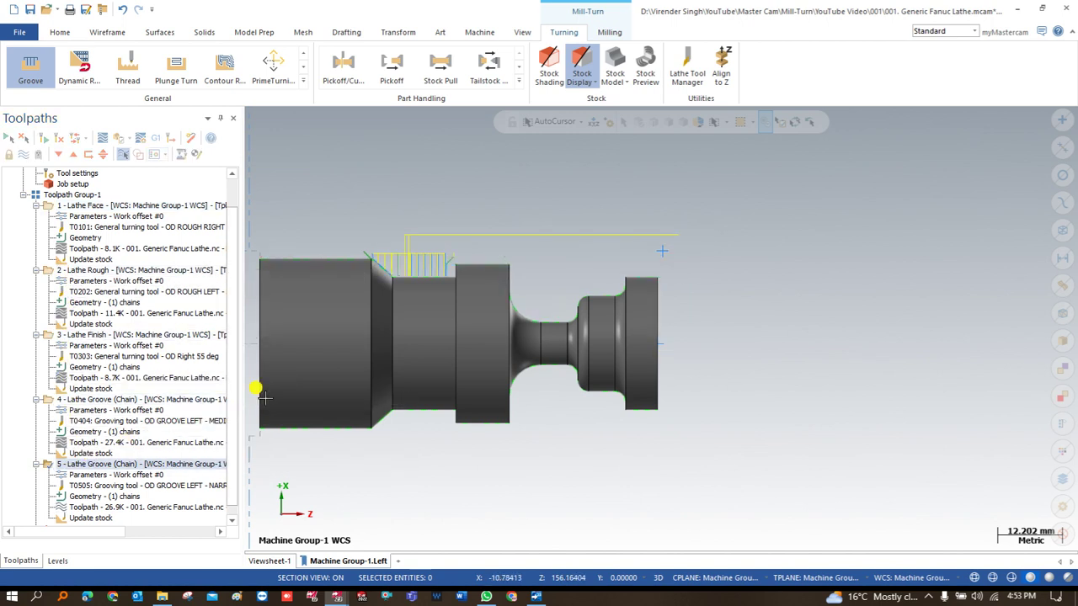
Select all five operations and post them to NC code.
scroll(346, 334, "down", 2)
middle_click_drag(353, 341, 402, 309)
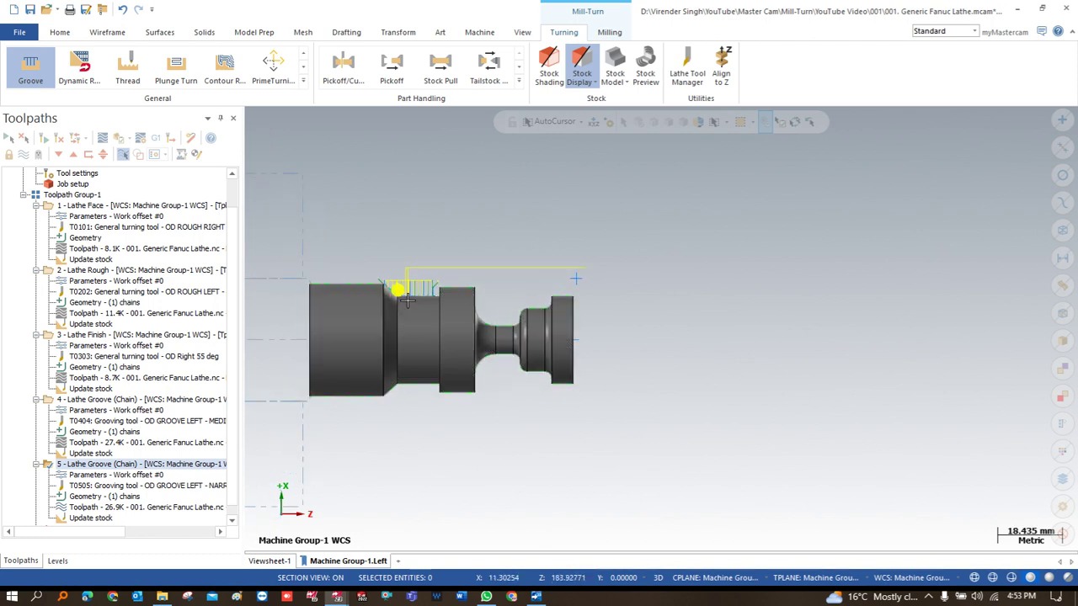
left_click(7, 141)
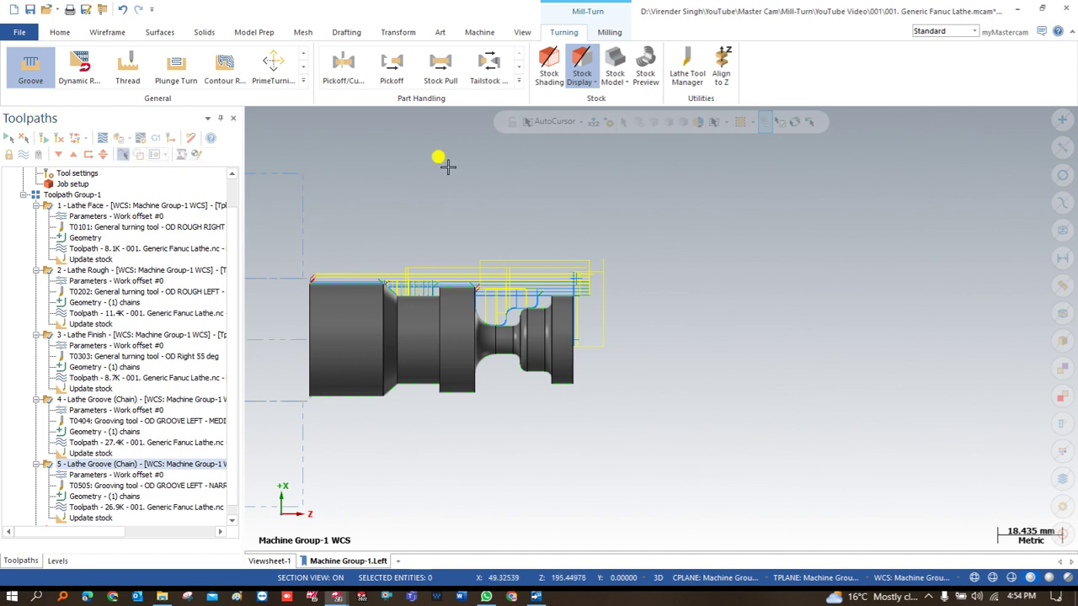
left_click(156, 138)
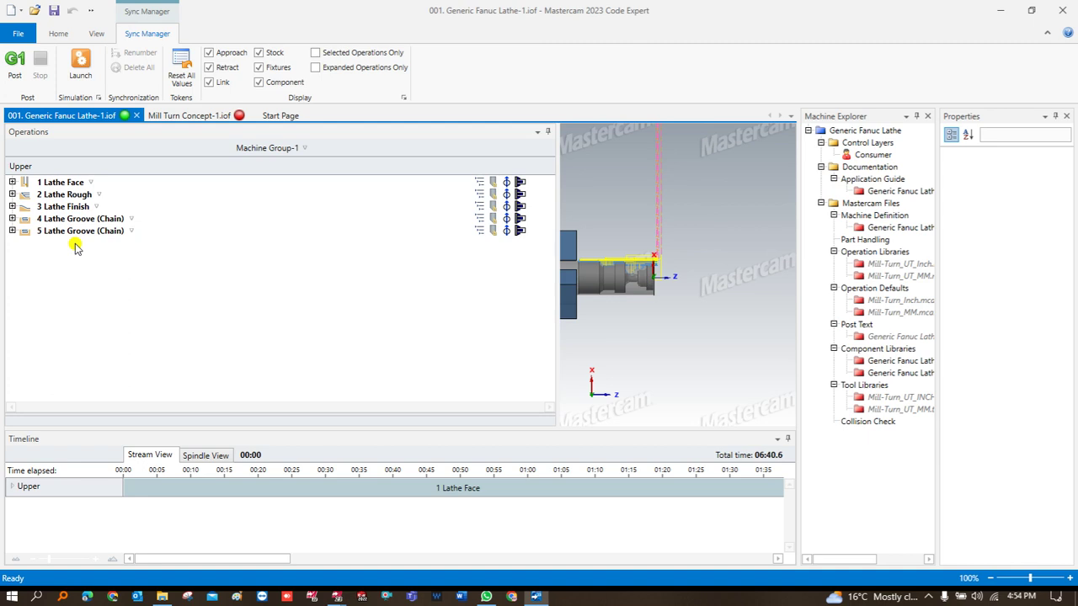
Launch the machine simulation from Code Expert's Sync Manager.
left_click(82, 72)
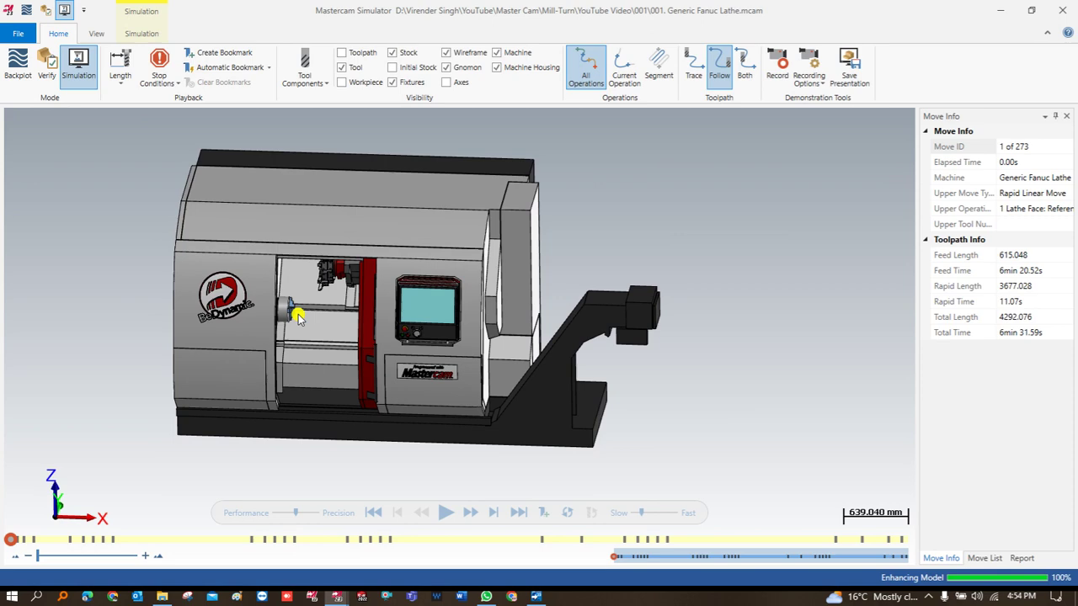
Play the Generic Fanuc Lathe simulation through facing and roughing into 4 Lathe Groove.
scroll(299, 311, "up", 5)
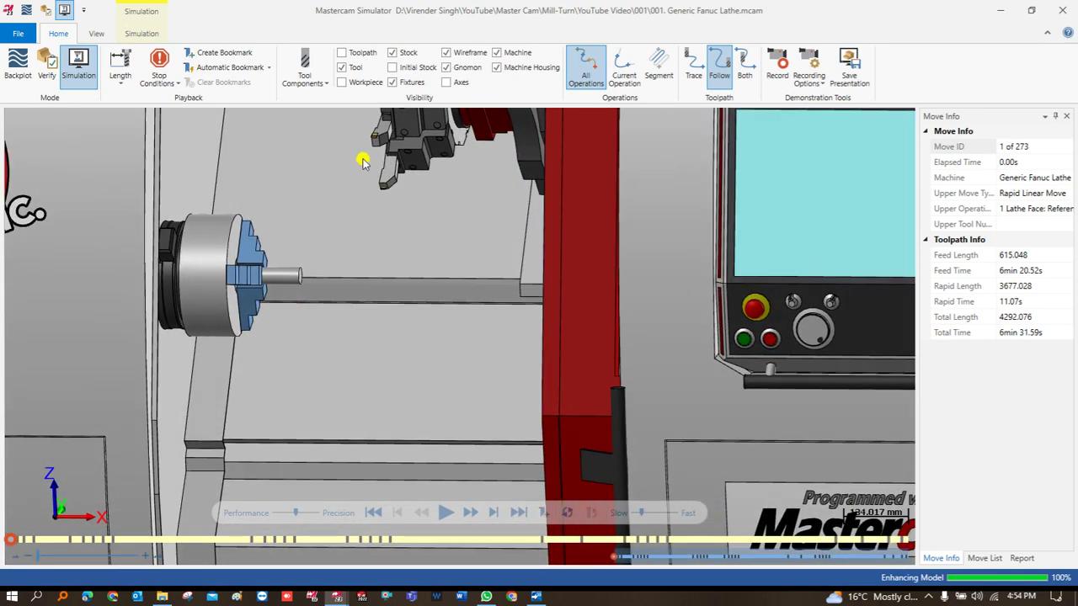
scroll(249, 292, "down", 5)
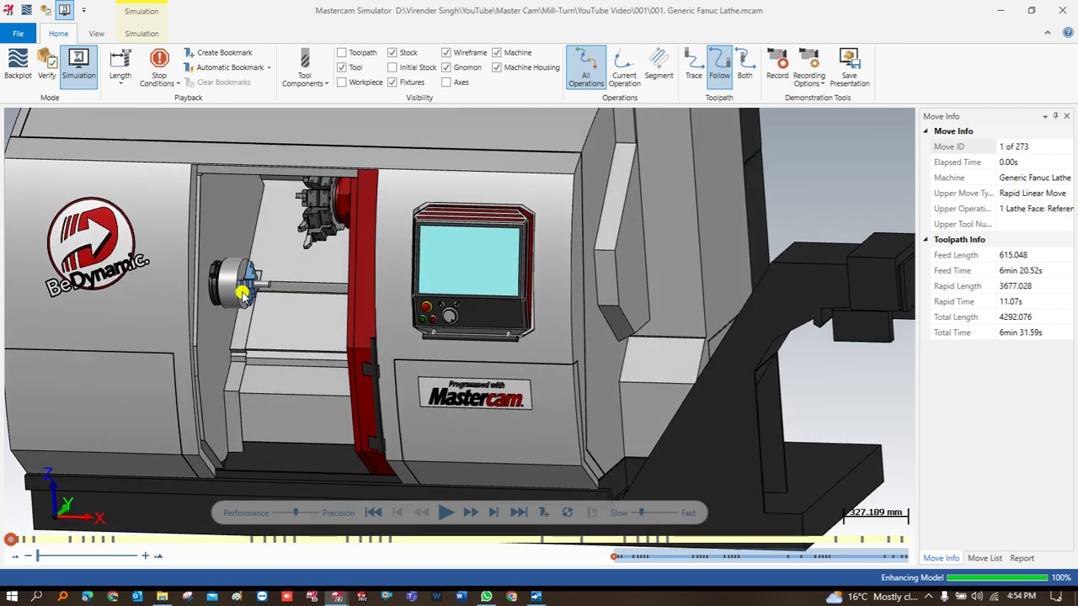
left_click(445, 513)
scroll(253, 291, "up", 5)
scroll(252, 290, "down", 5)
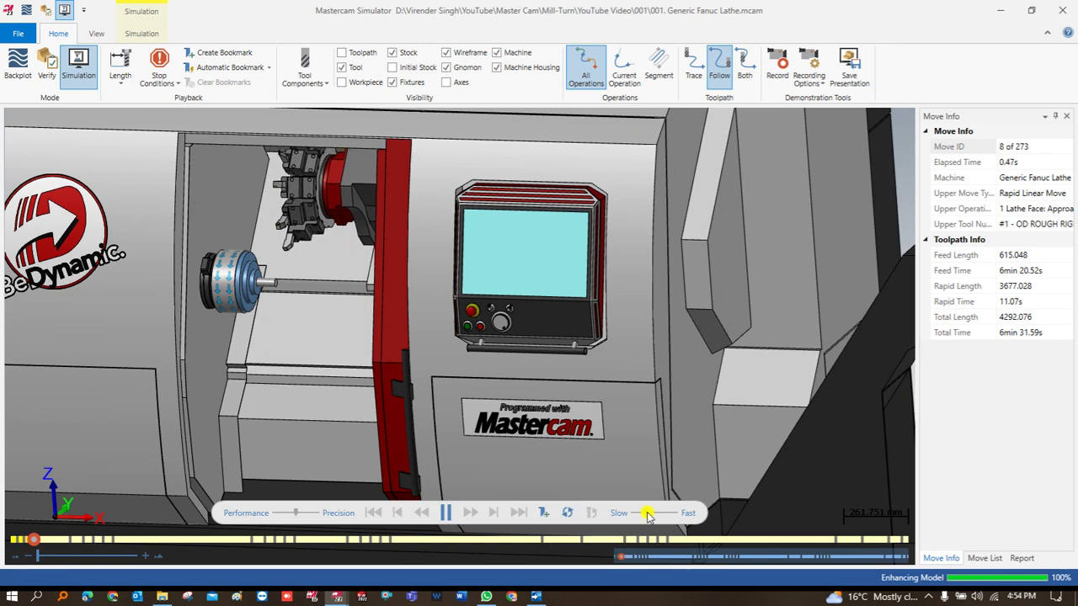
scroll(257, 296, "up", 5)
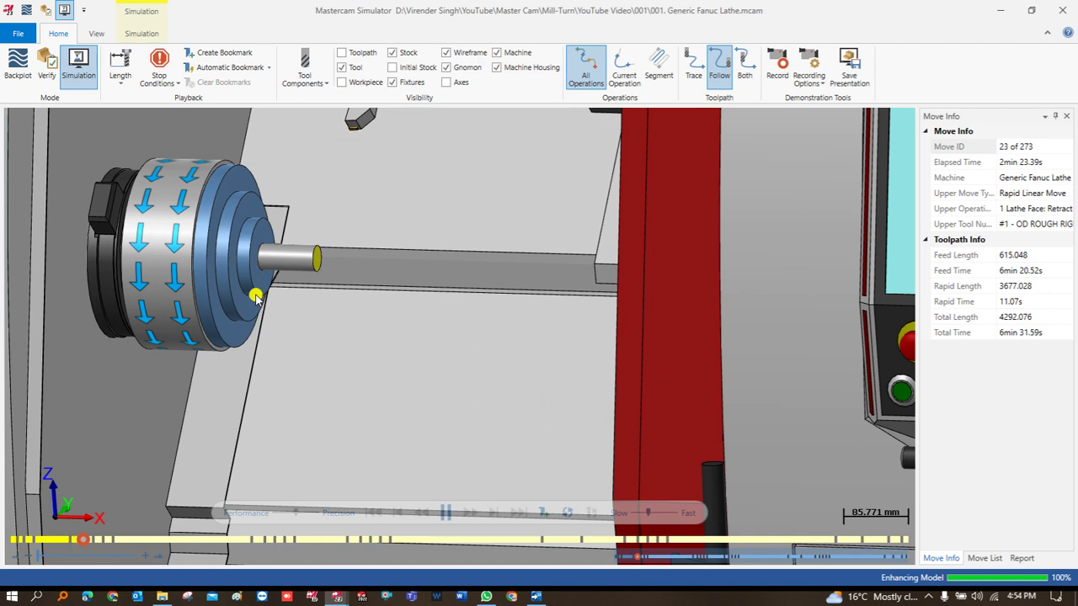
scroll(268, 352, "down", 5)
scroll(268, 345, "up", 3)
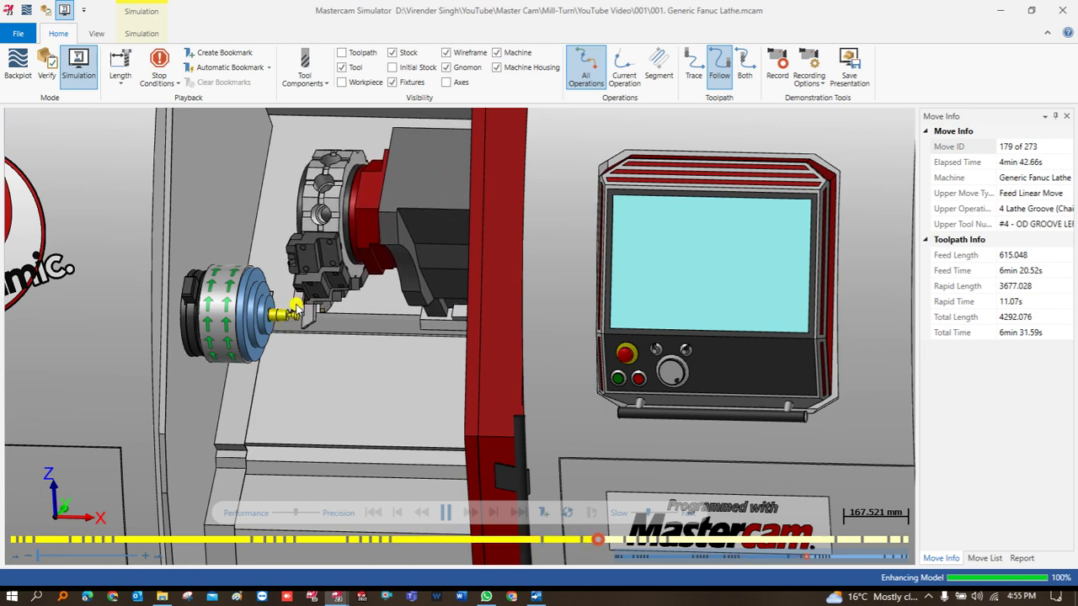
Let the simulation finish all 273 moves, inspect the grooved shaft, then minimize the simulator.
scroll(286, 323, "up", 2)
scroll(287, 322, "up", 5)
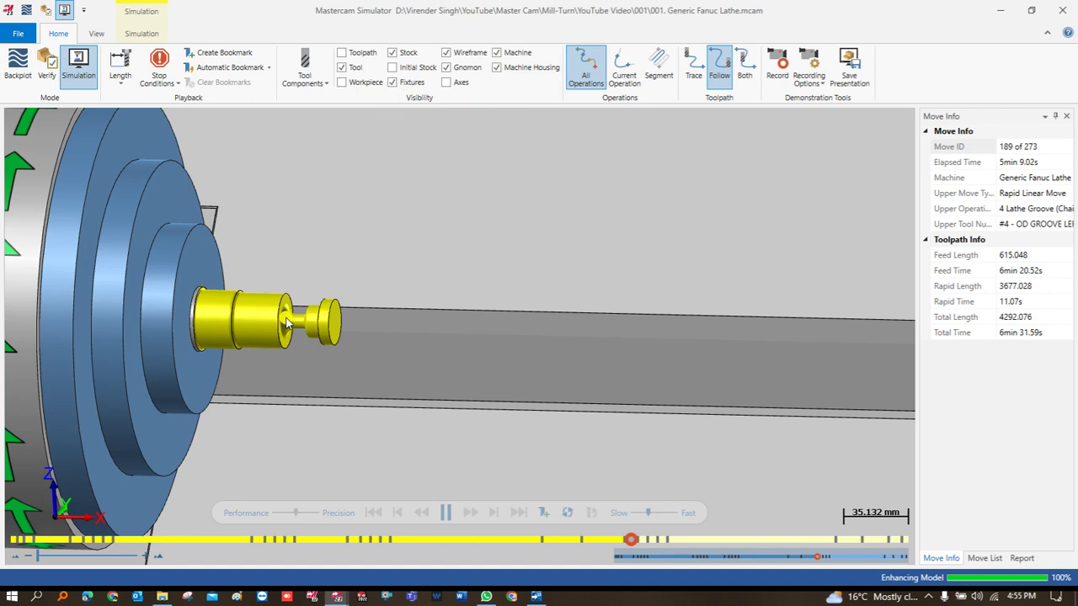
scroll(286, 322, "down", 3)
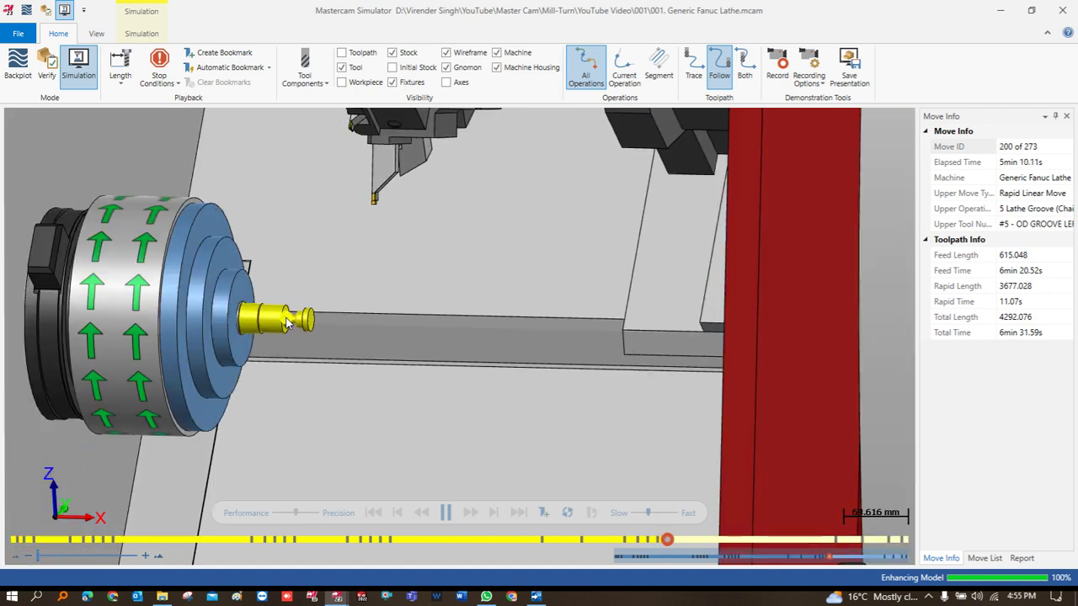
scroll(286, 323, "up", 2)
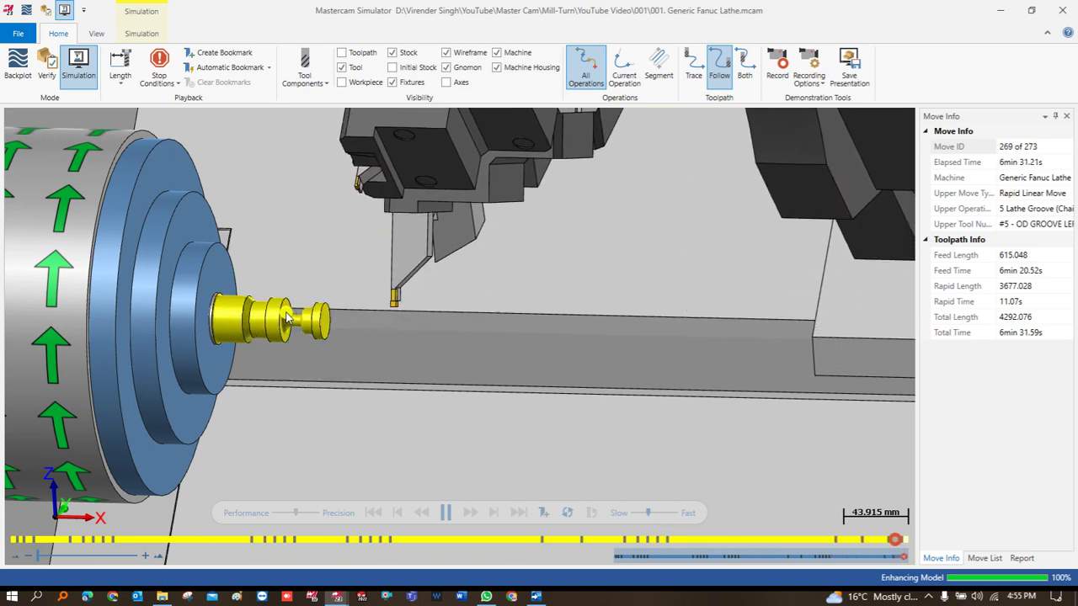
scroll(286, 318, "down", 3)
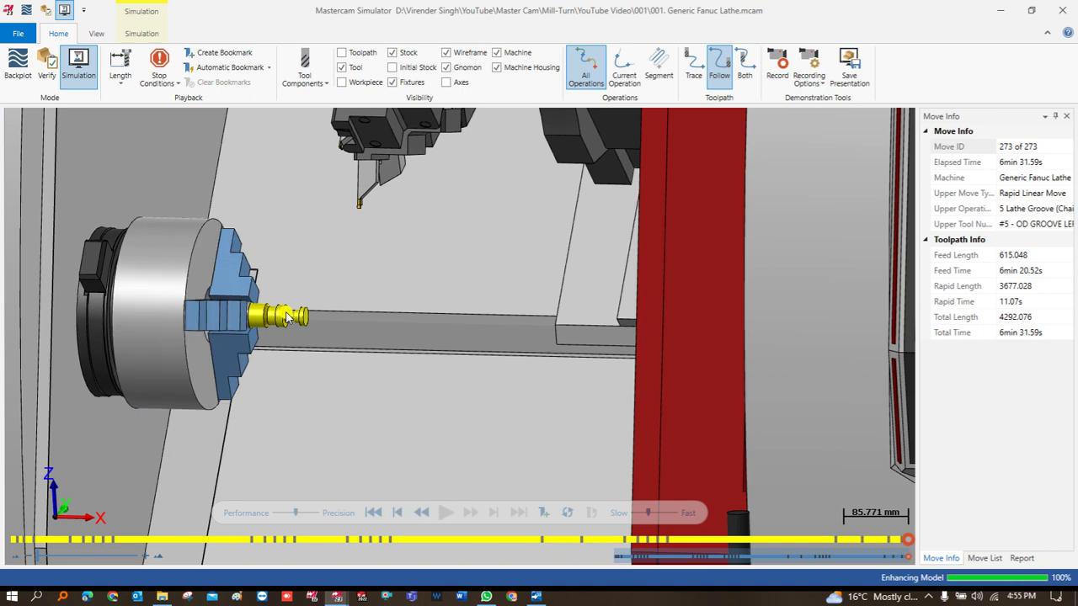
scroll(280, 310, "up", 5)
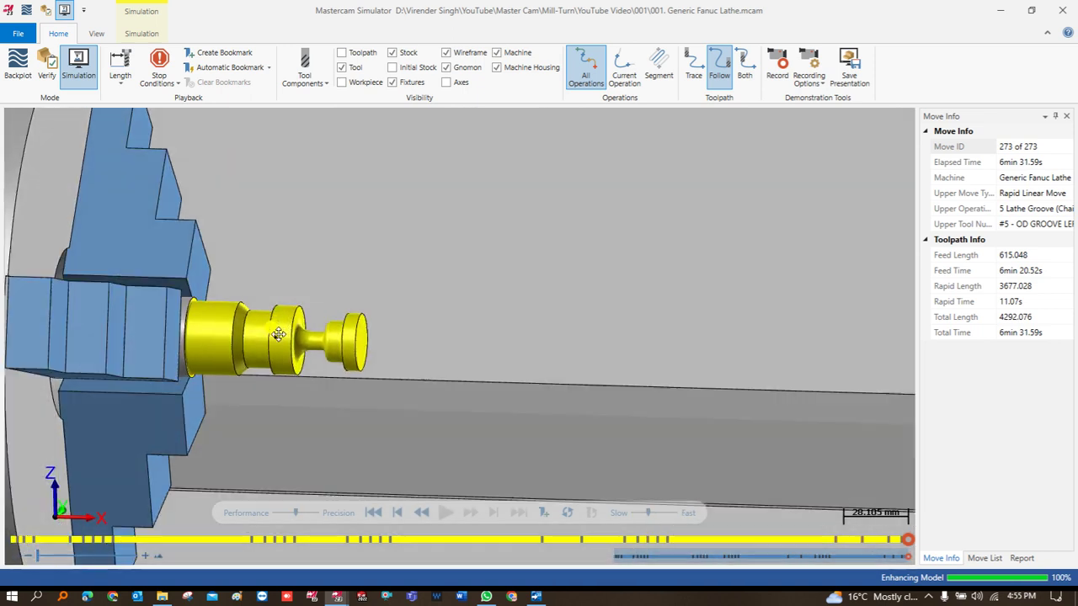
middle_click_drag(277, 334, 273, 342)
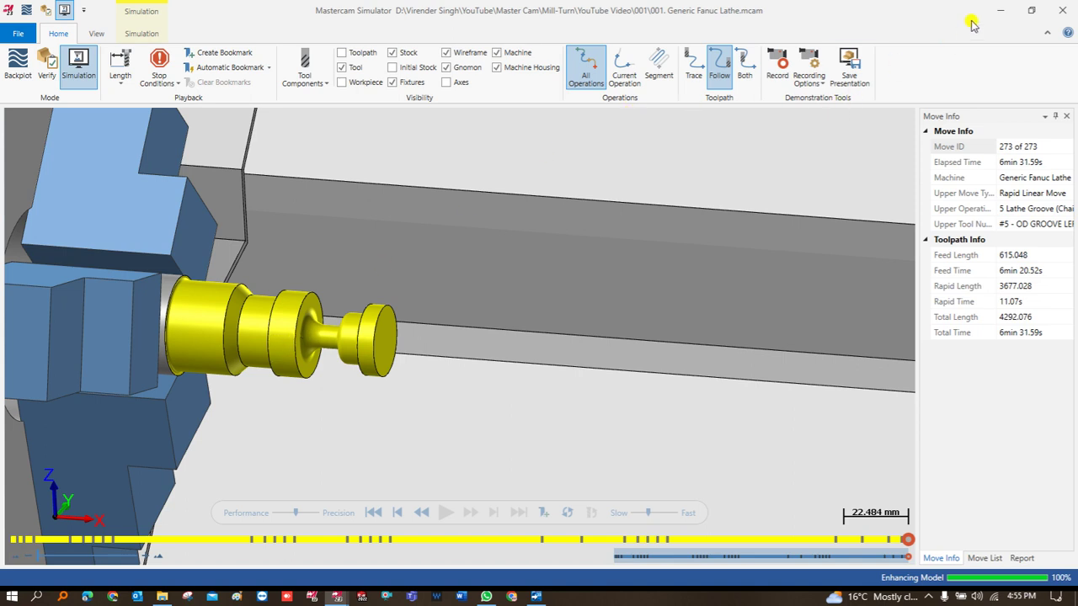
left_click(999, 10)
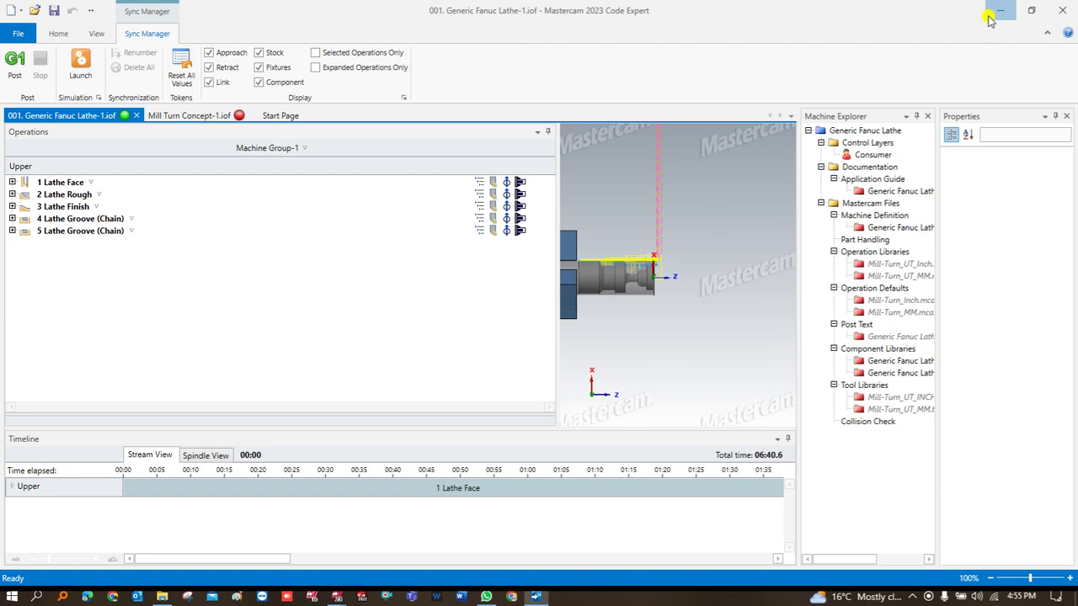
Leave Code Expert, reset the graphics view and zoom onto the shaft and its five toolpaths.
left_click(1000, 10)
right_click(474, 217)
left_click(496, 274)
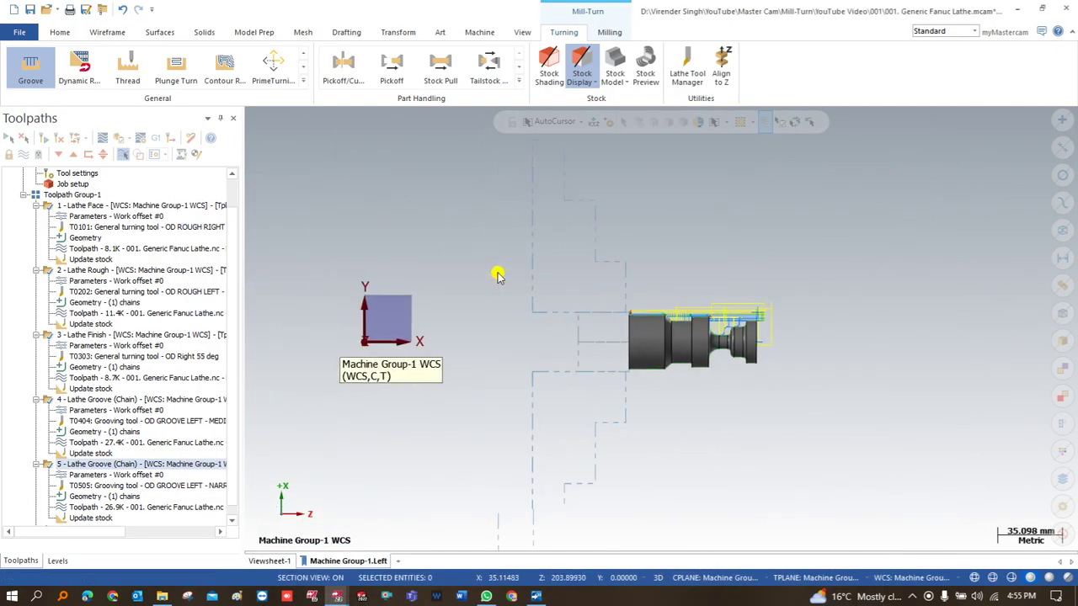
scroll(775, 349, "up", 4)
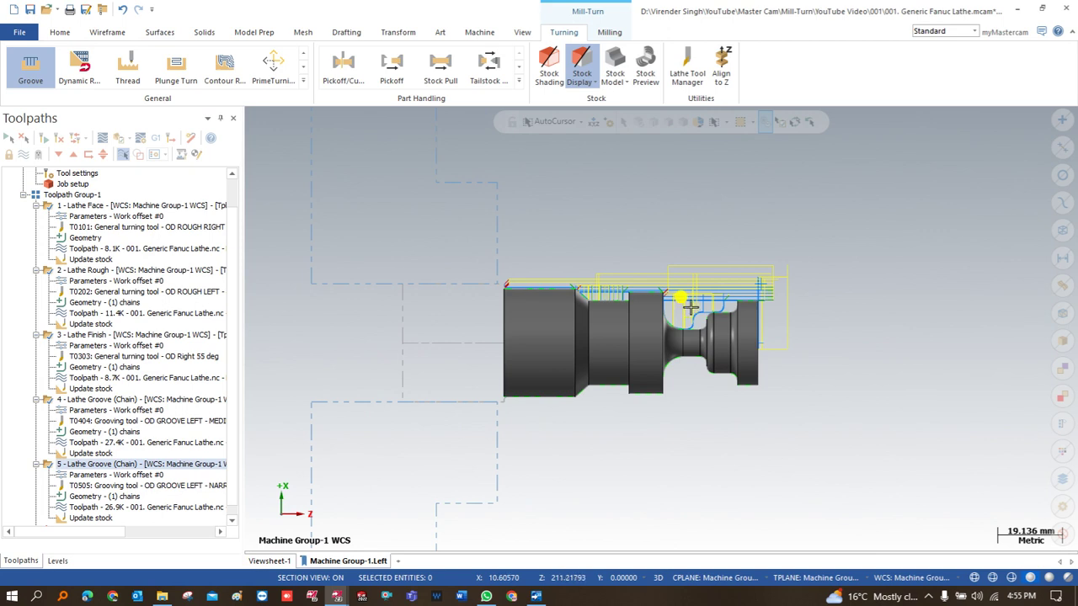
scroll(686, 313, "up", 1)
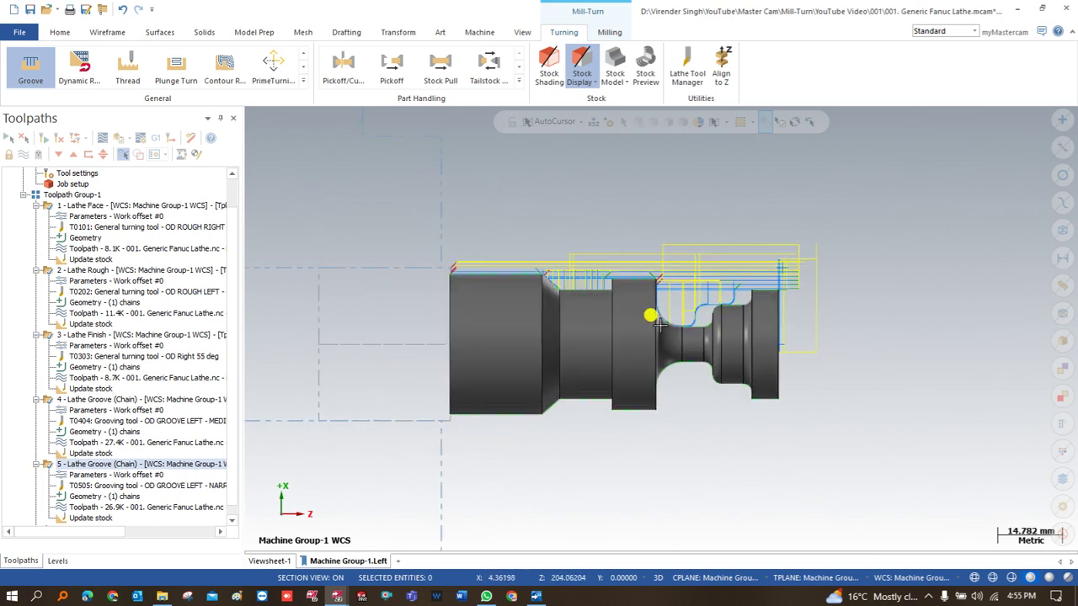